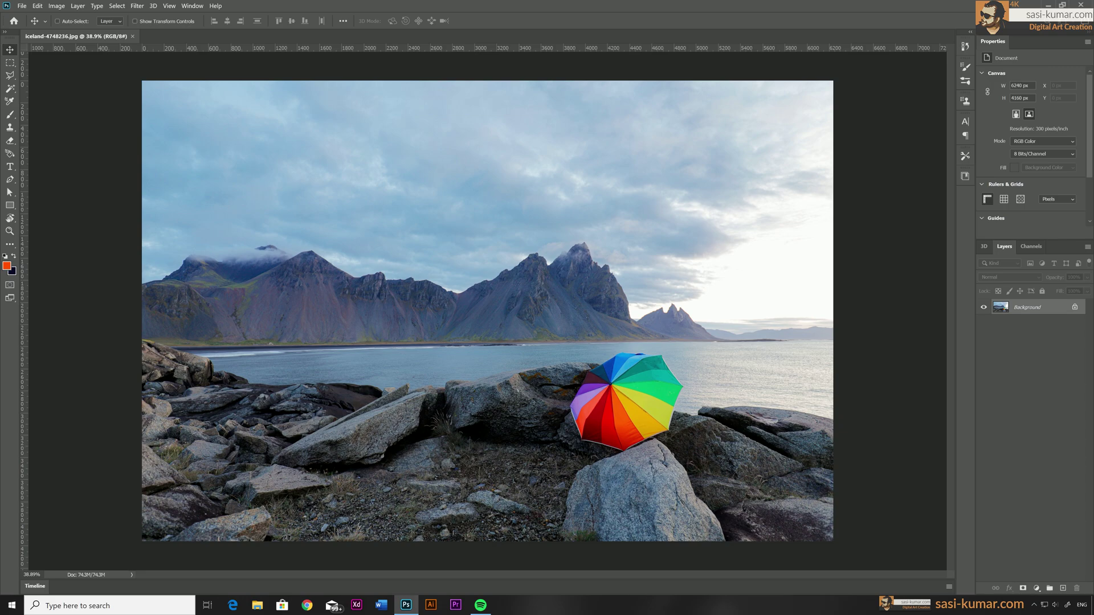
# Select the upper-right part of the umbrella with the Polygonal Lasso, cutting diagonally across the canopy and following its outer edge back to the start.
pyautogui.click(10, 76)
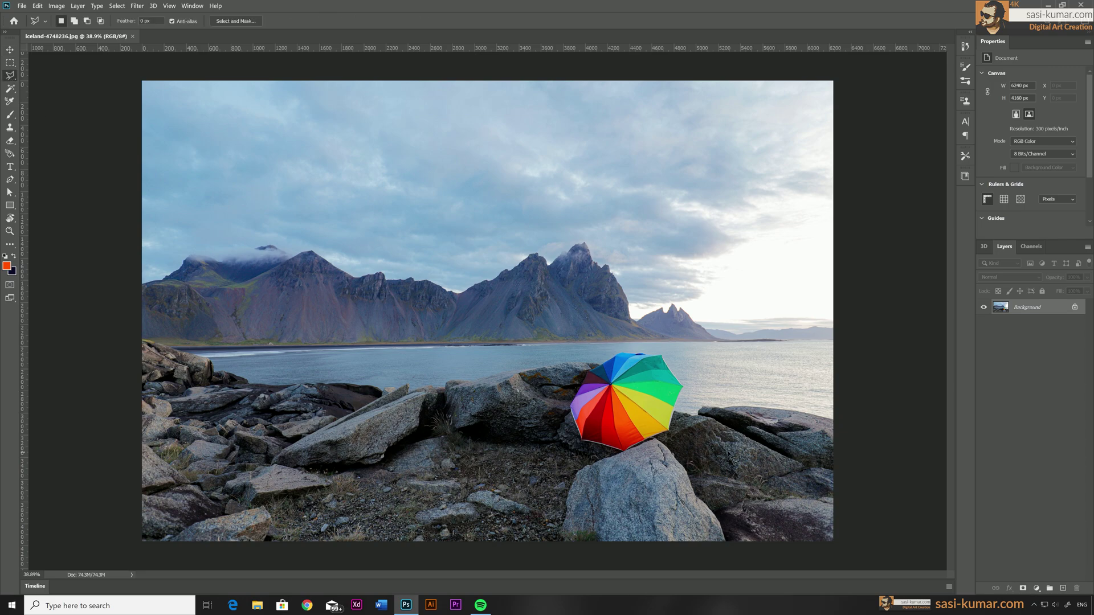
pyautogui.hotkey('ctrl', '+')
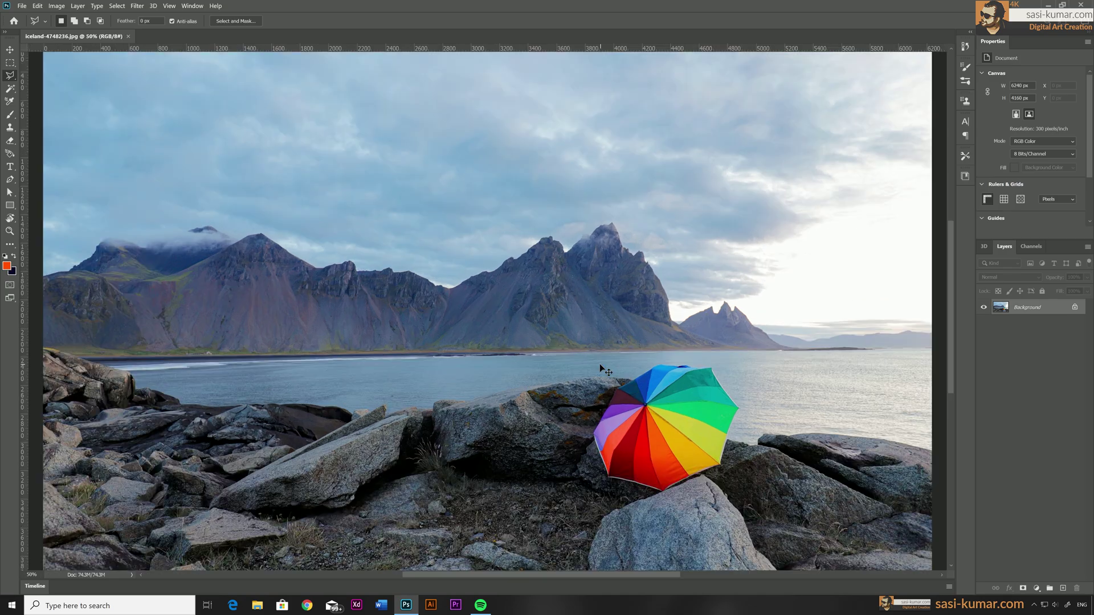
pyautogui.hotkey('ctrl', '+')
pyautogui.hotkey('ctrl', '+')
pyautogui.moveTo(641, 342); pyautogui.dragTo(391, 148)
pyautogui.hotkey('ctrl', '+')
pyautogui.moveTo(511, 188); pyautogui.dragTo(503, 189)
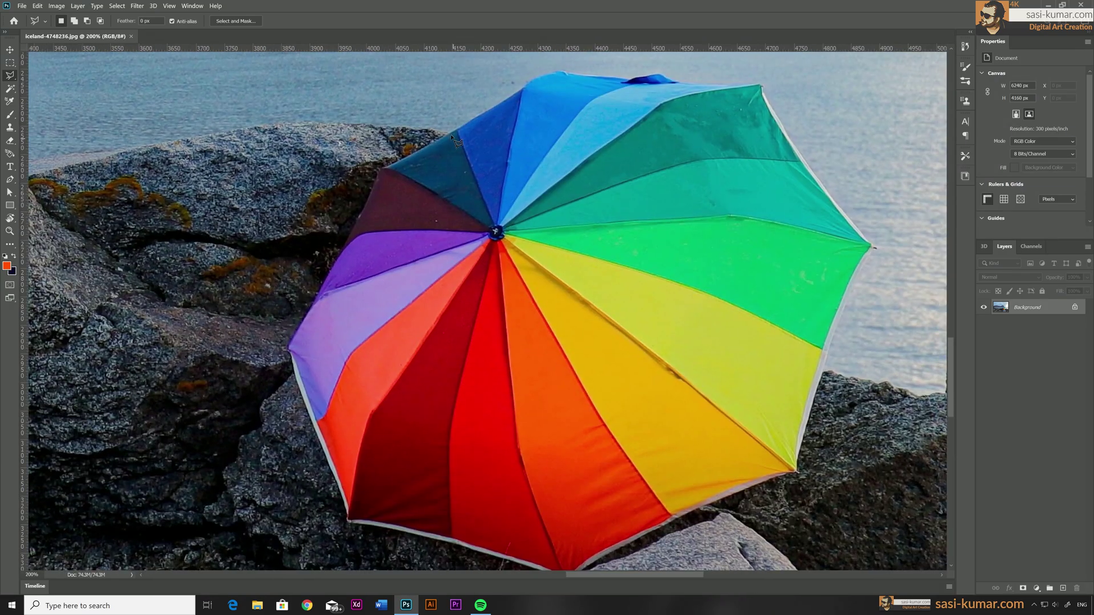
pyautogui.click(454, 134)
pyautogui.click(603, 241)
pyautogui.click(826, 370)
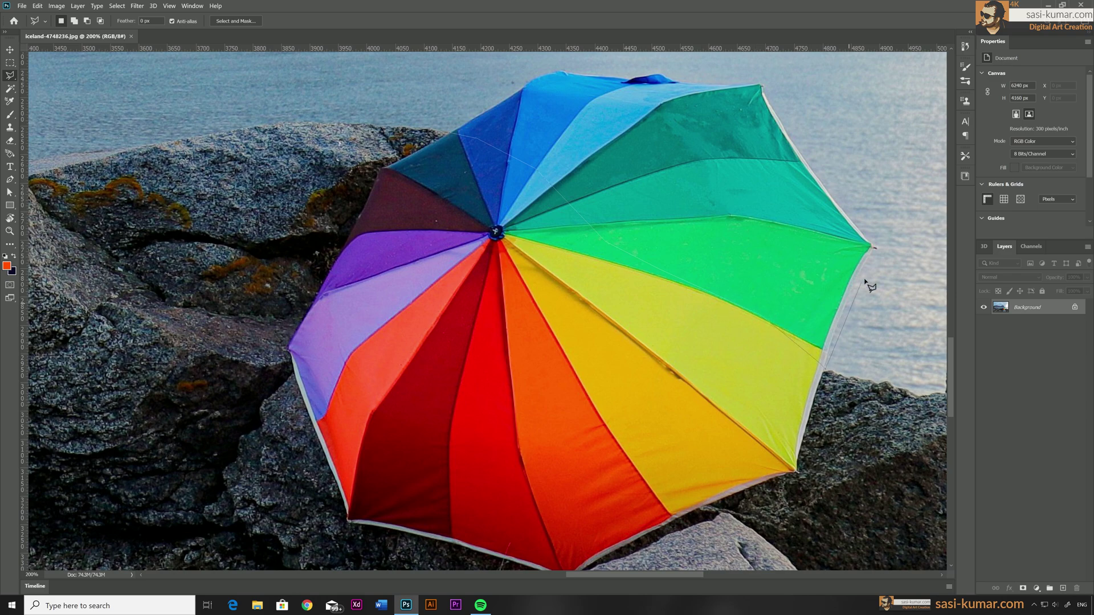
pyautogui.click(877, 248)
pyautogui.click(764, 84)
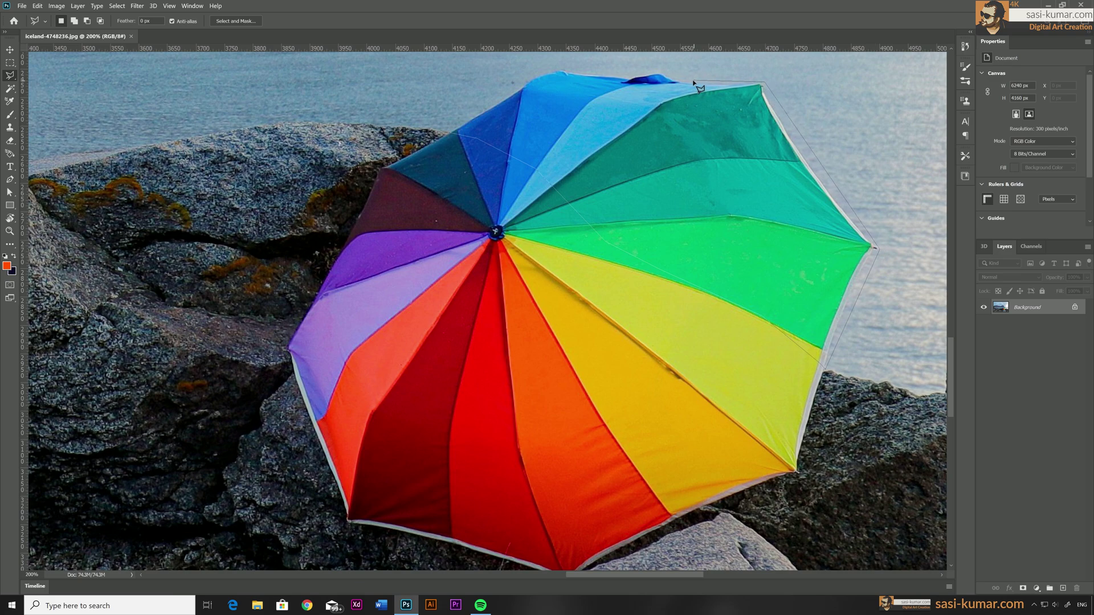
pyautogui.click(661, 72)
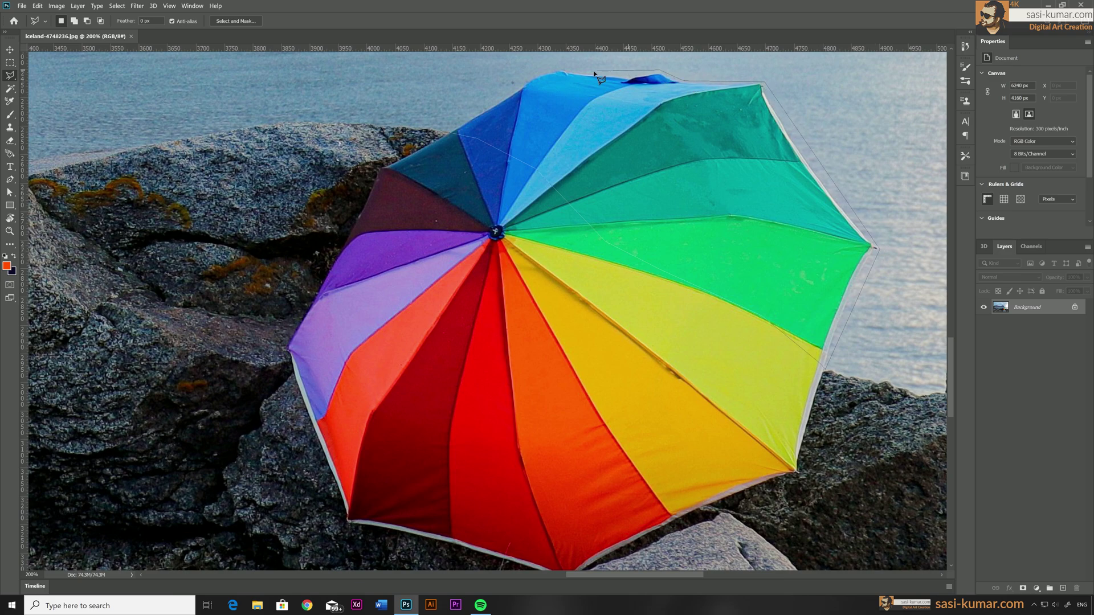
pyautogui.click(629, 77)
pyautogui.click(566, 68)
pyautogui.click(546, 72)
pyautogui.click(451, 133)
# Open Content-Aware Fill for the selected part of the umbrella and enlarge the preview to 80%.
pyautogui.hotkey('ctrl', '-')
pyautogui.hotkey('ctrl', '-')
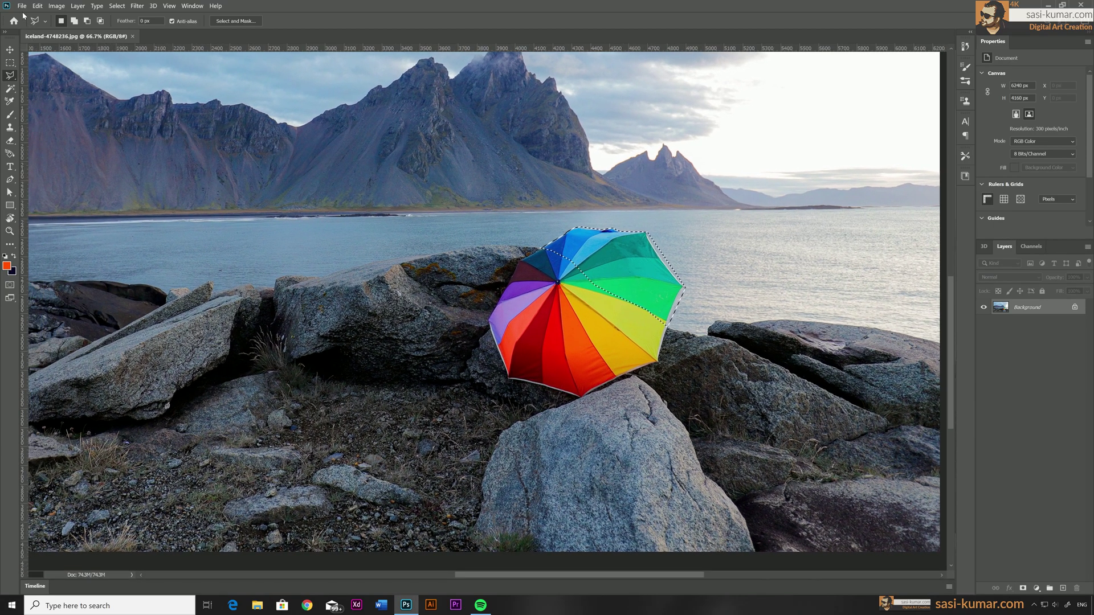
pyautogui.click(34, 6)
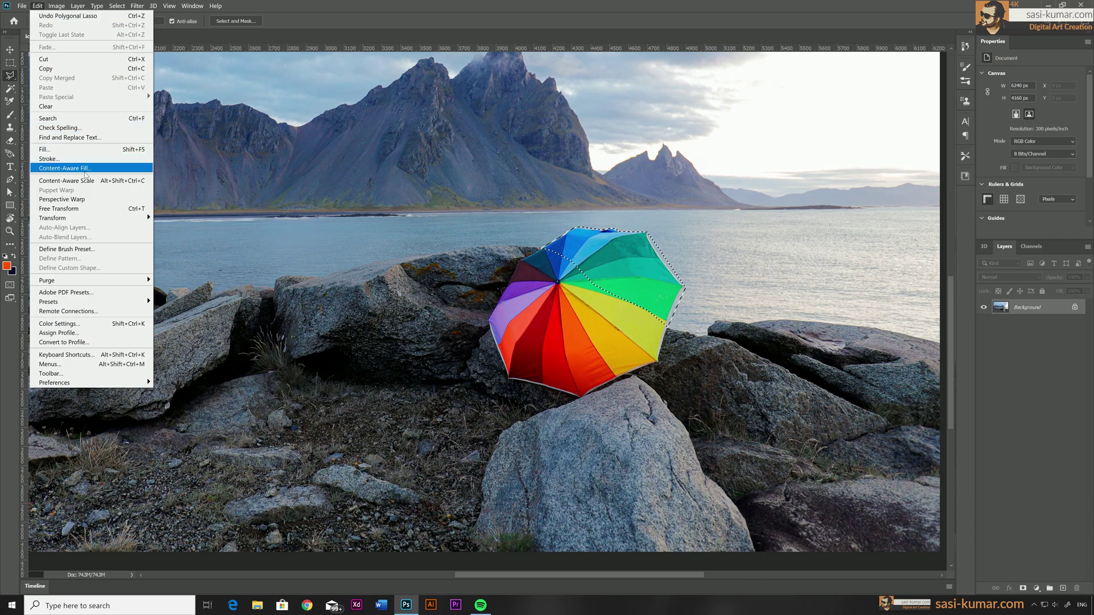
pyautogui.click(86, 170)
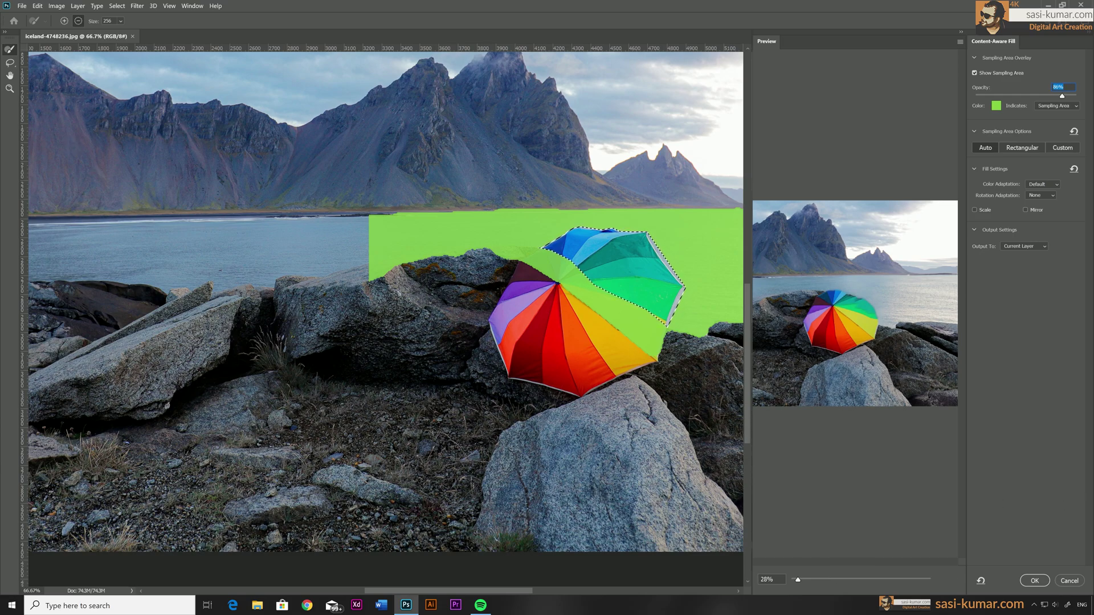
pyautogui.moveTo(798, 580)
pyautogui.mouseDown()
pyautogui.moveTo(826, 582)
pyautogui.moveTo(817, 583)
pyautogui.mouseUp()
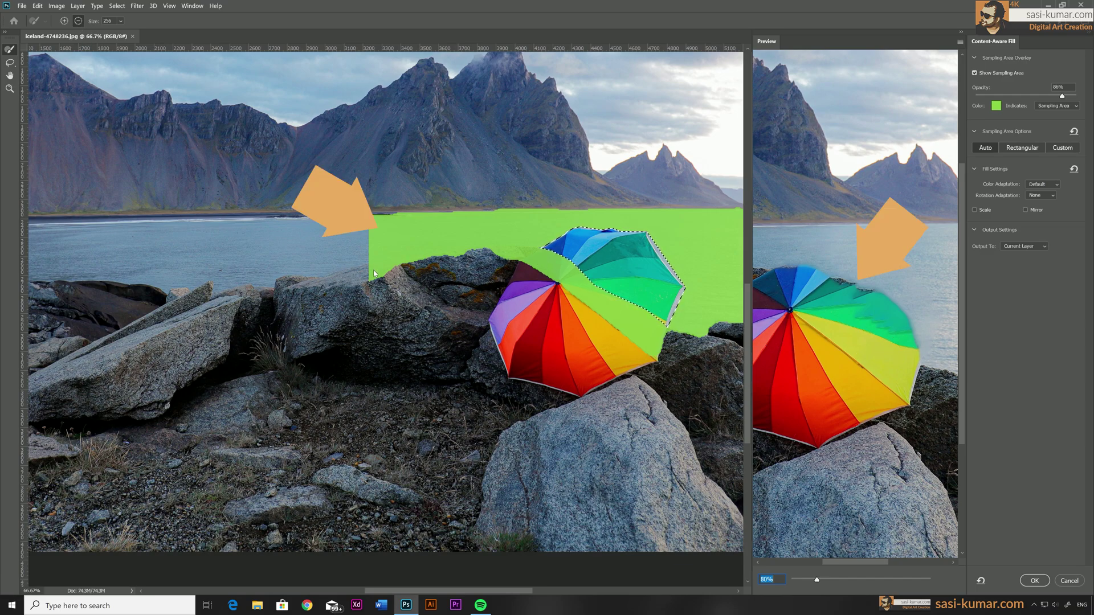
# Subtract the rocks, umbrella, far shoreline and the water right of the umbrella from the sampling area.
pyautogui.moveTo(359, 266); pyautogui.dragTo(497, 248)
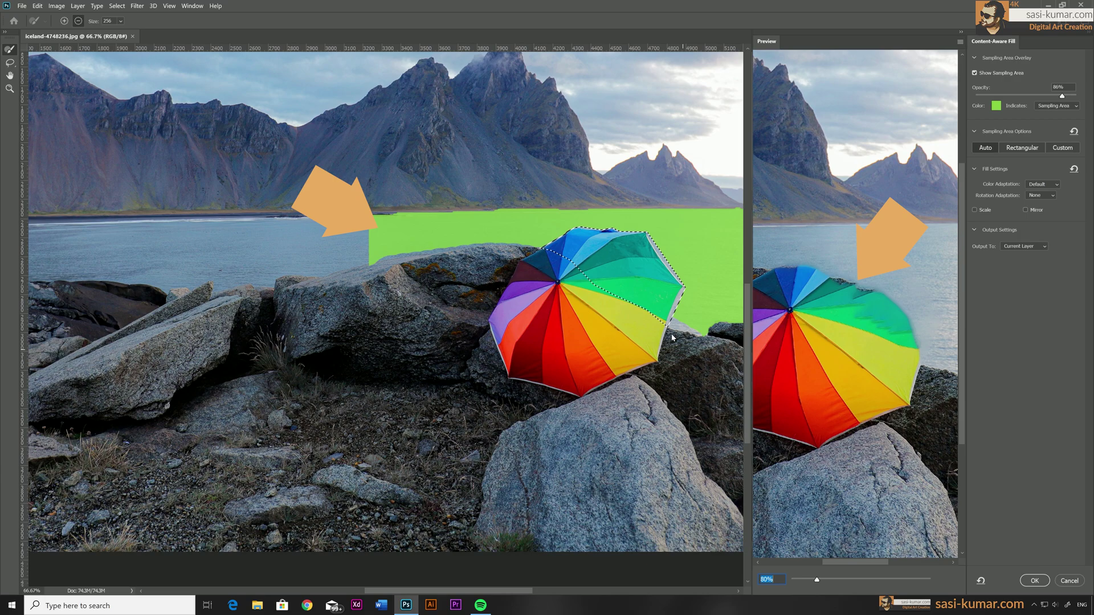
pyautogui.moveTo(719, 346)
pyautogui.mouseDown()
pyautogui.moveTo(740, 341)
pyautogui.moveTo(705, 351)
pyautogui.mouseUp()
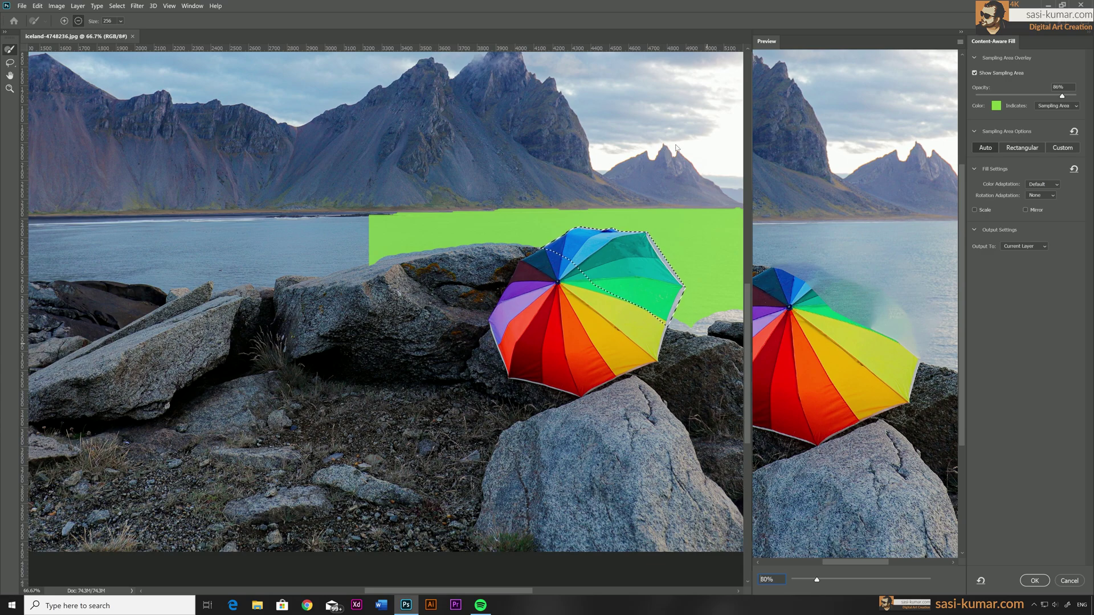
pyautogui.moveTo(366, 173); pyautogui.dragTo(569, 171)
pyautogui.click(706, 169)
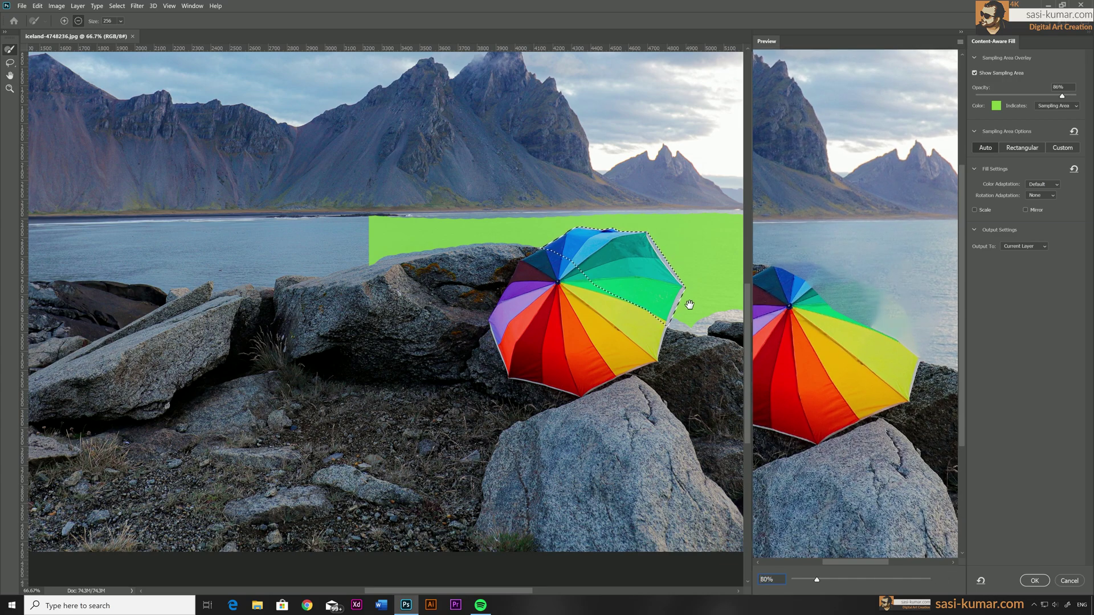
pyautogui.moveTo(678, 300)
pyautogui.mouseDown()
pyautogui.moveTo(729, 276)
pyautogui.moveTo(732, 251)
pyautogui.mouseUp()
# Add the water left of the umbrella to the sampling area and trim the area's upper edge below the shoreline.
pyautogui.click(64, 21)
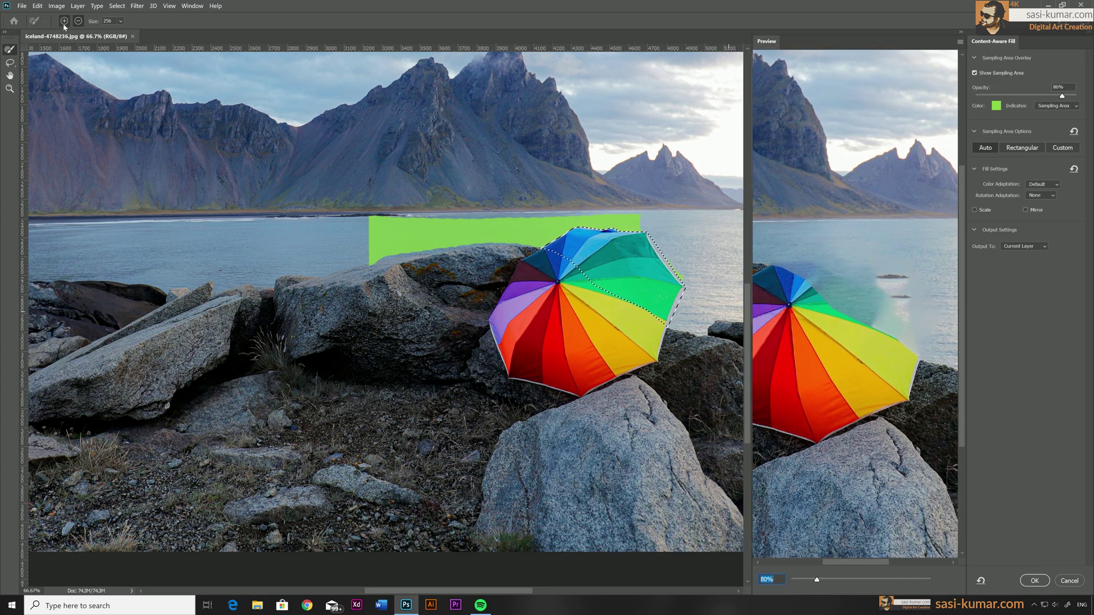
pyautogui.moveTo(365, 236)
pyautogui.mouseDown()
pyautogui.moveTo(131, 240)
pyautogui.moveTo(285, 276)
pyautogui.moveTo(367, 265)
pyautogui.moveTo(408, 275)
pyautogui.mouseUp()
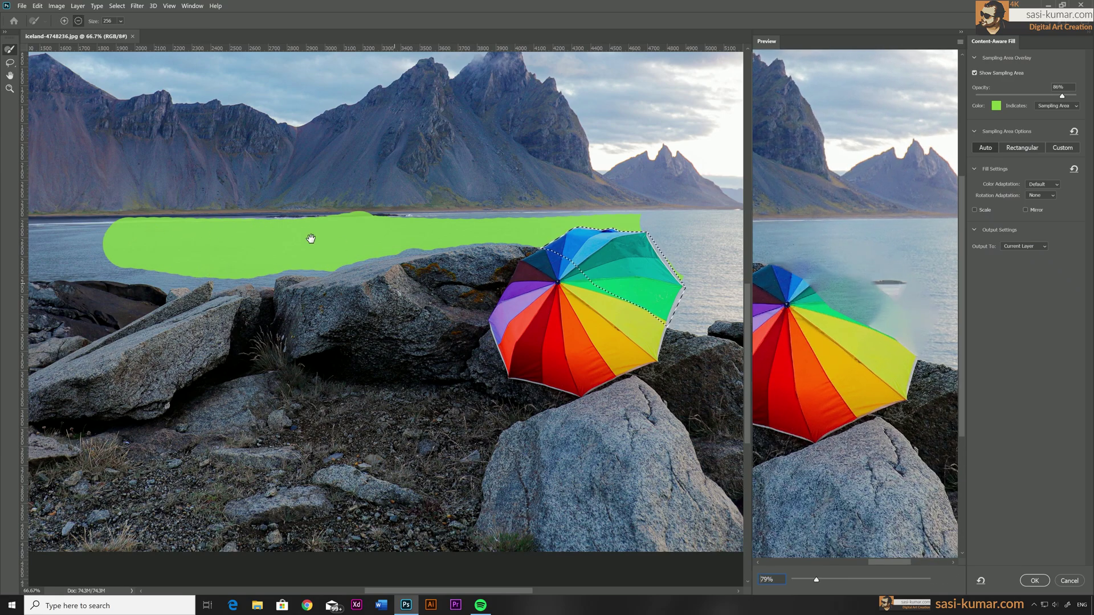
pyautogui.moveTo(388, 194); pyautogui.dragTo(245, 200)
pyautogui.moveTo(359, 173)
pyautogui.mouseDown()
pyautogui.moveTo(87, 173)
pyautogui.moveTo(195, 174)
pyautogui.mouseUp()
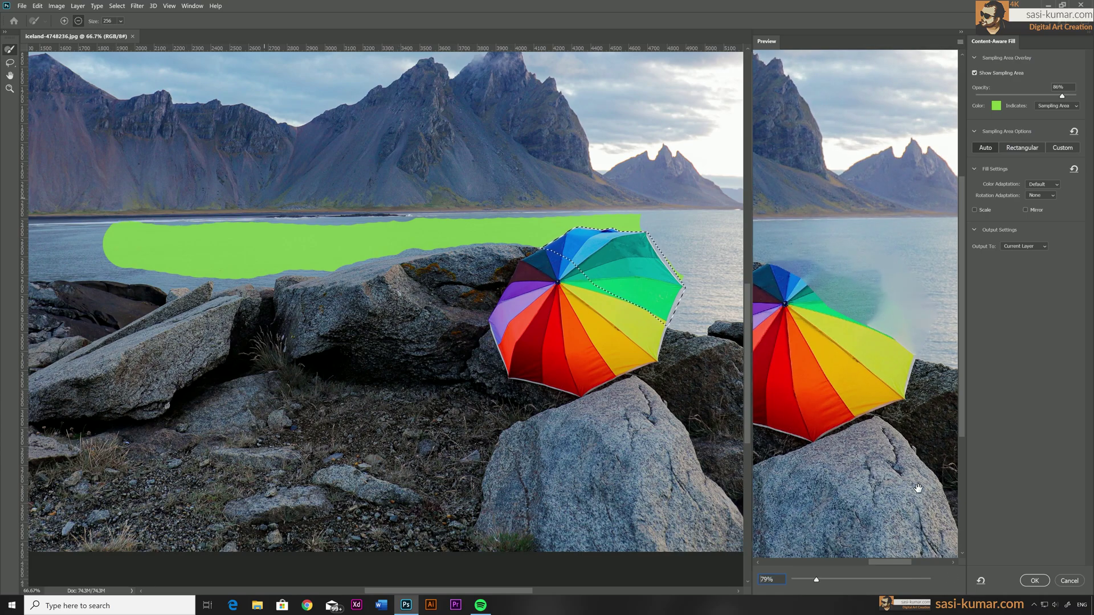
pyautogui.moveTo(547, 202); pyautogui.dragTo(518, 203)
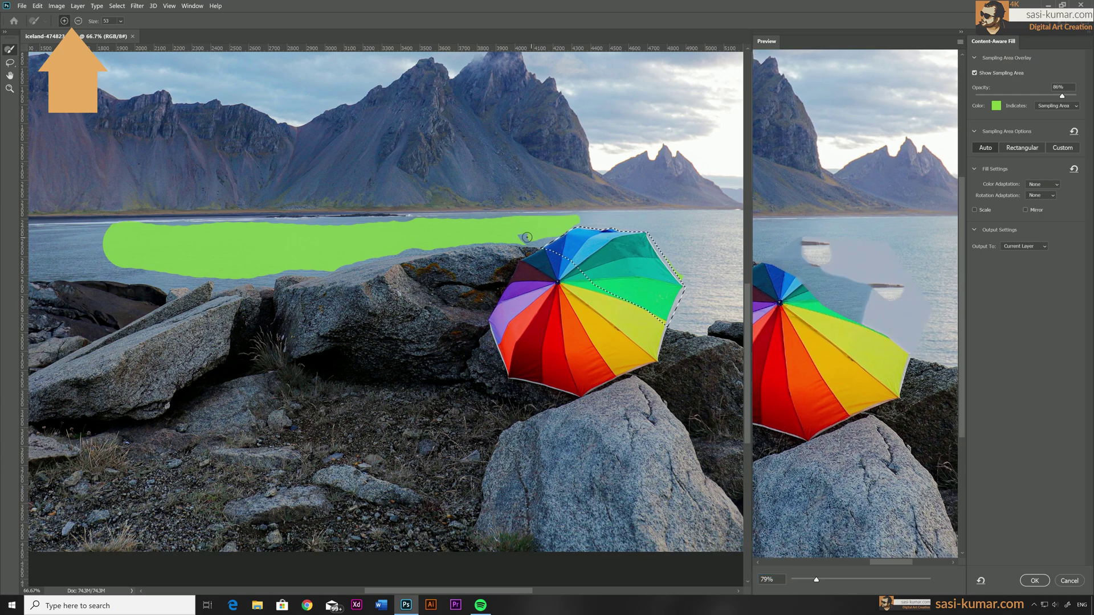
# Extend the sampling area over water right of the umbrella and farther left, and erase the overspill on the distant shore.
pyautogui.moveTo(587, 221)
pyautogui.mouseDown()
pyautogui.moveTo(717, 277)
pyautogui.moveTo(714, 249)
pyautogui.moveTo(725, 258)
pyautogui.moveTo(695, 310)
pyautogui.moveTo(729, 296)
pyautogui.moveTo(660, 240)
pyautogui.mouseUp()
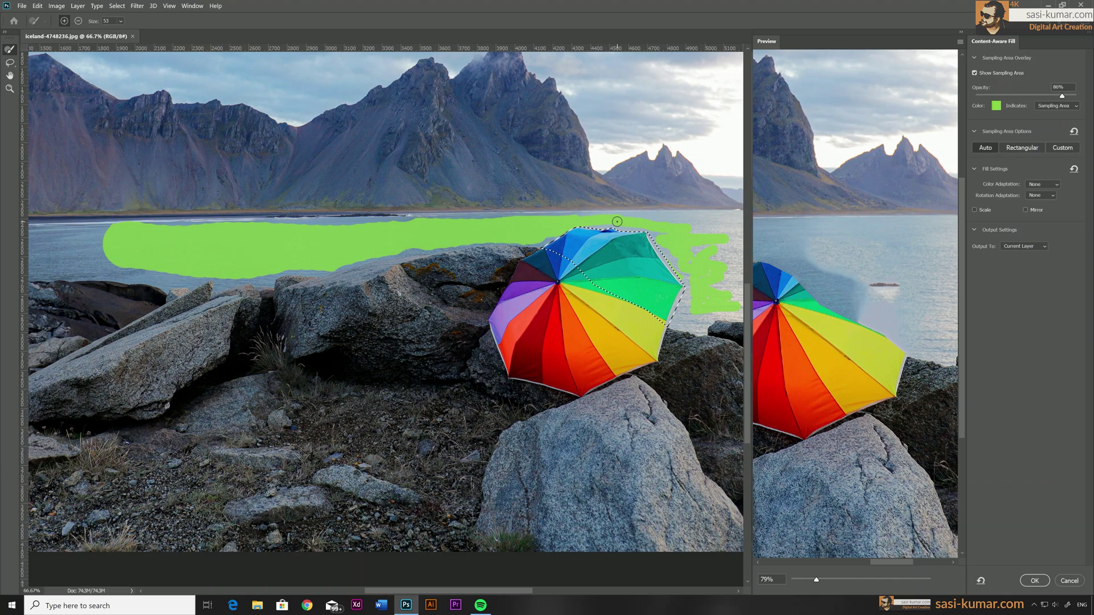
pyautogui.moveTo(70, 254); pyautogui.dragTo(132, 266)
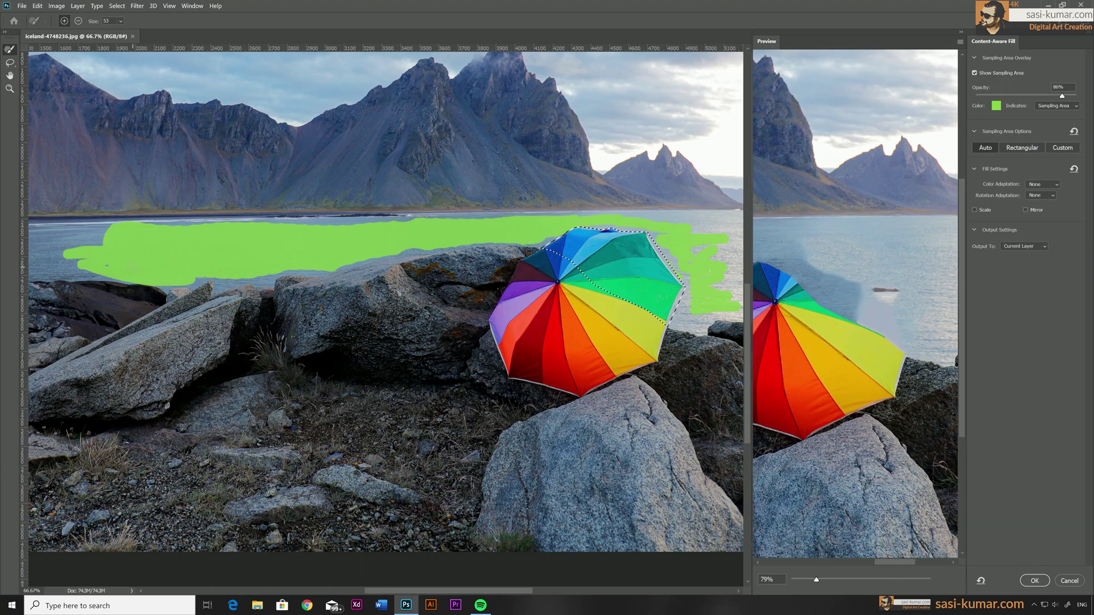
pyautogui.moveTo(435, 261); pyautogui.dragTo(663, 282)
pyautogui.moveTo(325, 269)
pyautogui.mouseDown()
pyautogui.moveTo(268, 271)
pyautogui.moveTo(345, 254)
pyautogui.moveTo(221, 295)
pyautogui.moveTo(354, 284)
pyautogui.mouseUp()
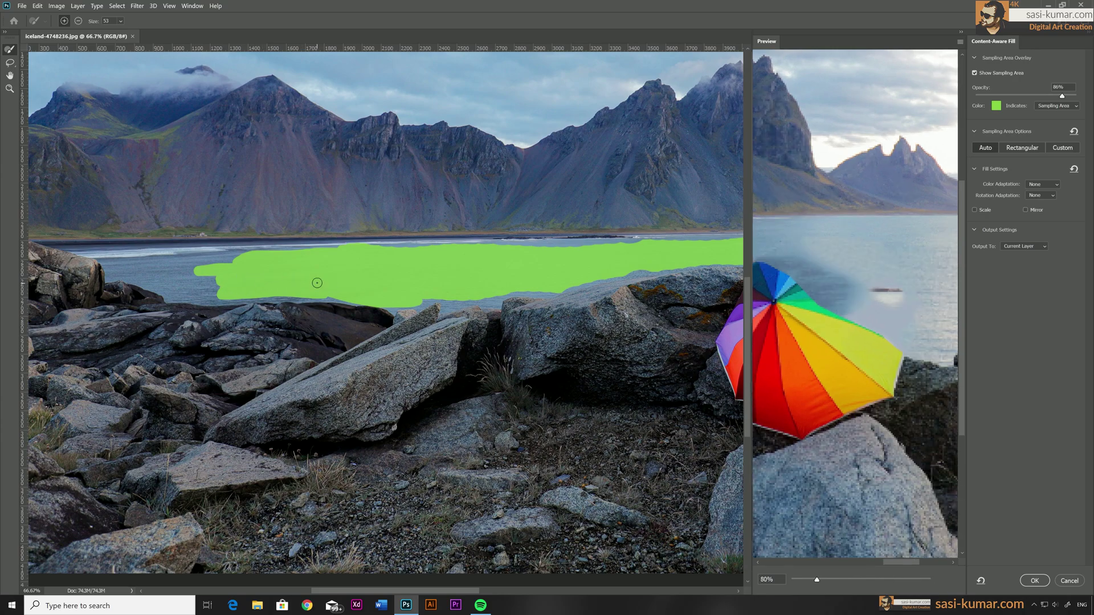
pyautogui.moveTo(584, 292); pyautogui.dragTo(178, 312)
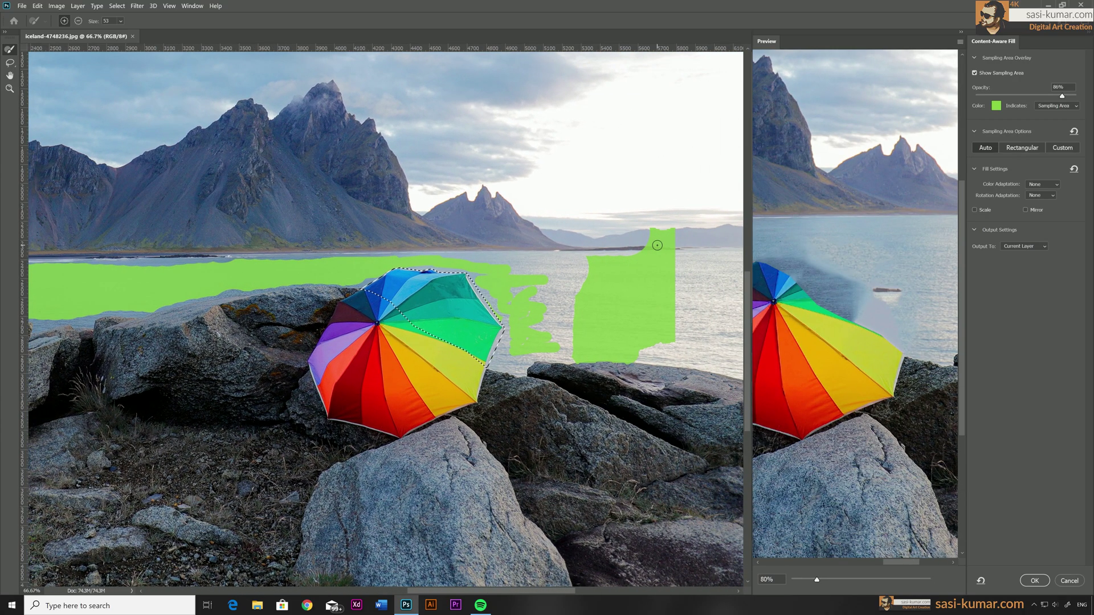
pyautogui.press('alt')
pyautogui.moveTo(686, 254)
pyautogui.mouseDown()
pyautogui.moveTo(643, 249)
pyautogui.moveTo(634, 228)
pyautogui.mouseUp()
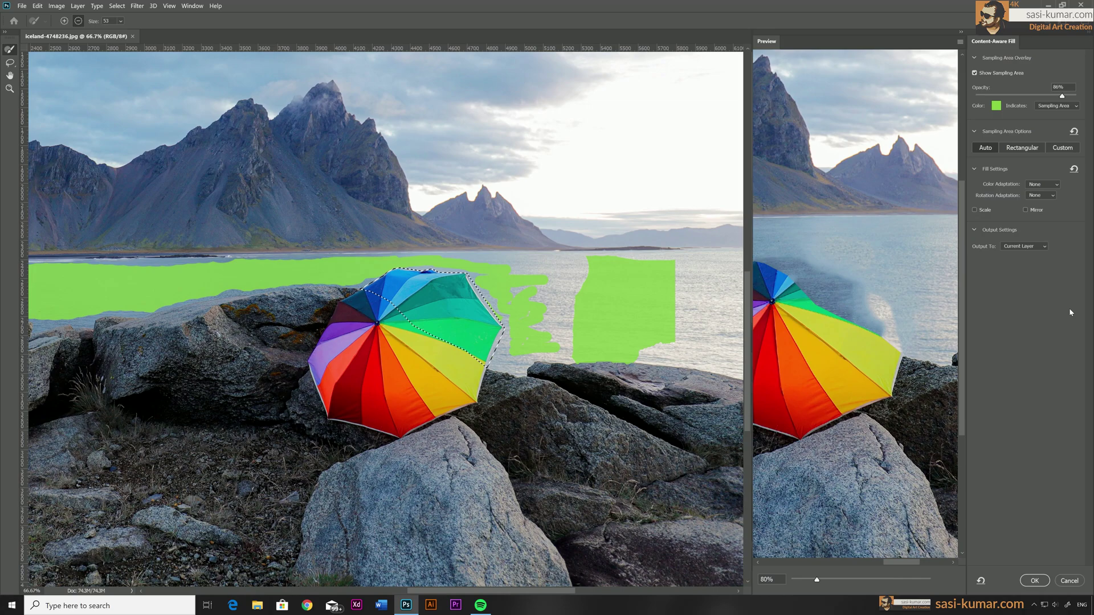
# Subtract the bright water right of the umbrella from the sampling area with a size 200 brush, keeping only a thin strip beside it.
pyautogui.press(']')
pyautogui.press(']')
pyautogui.press(']')
pyautogui.press(']')
pyautogui.press(']')
pyautogui.press(']')
pyautogui.press(']')
pyautogui.press(']')
pyautogui.press(']')
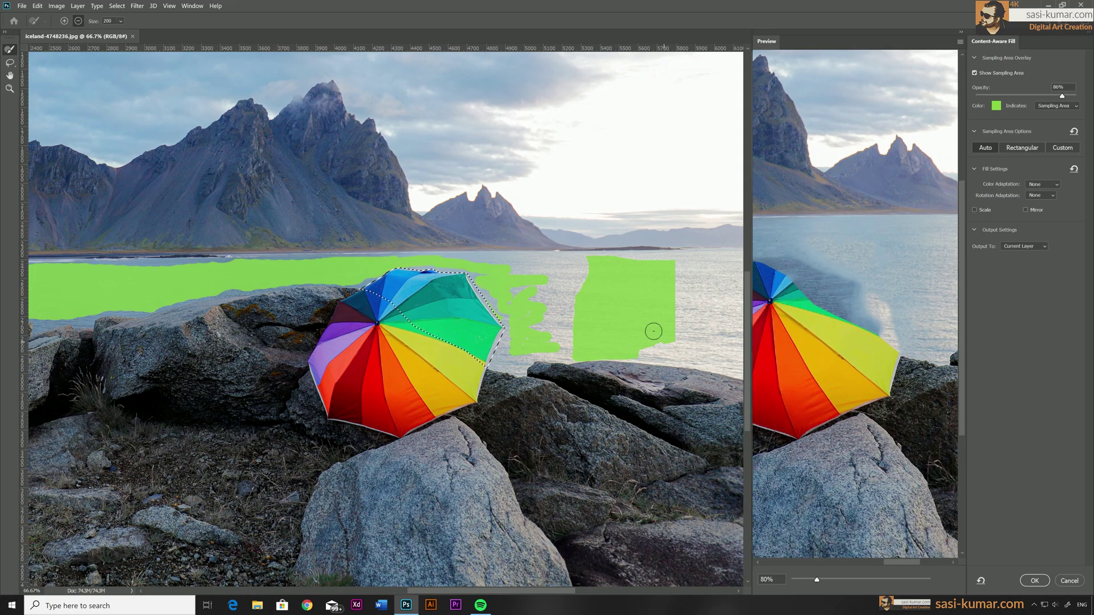
pyautogui.moveTo(652, 327)
pyautogui.mouseDown()
pyautogui.moveTo(634, 294)
pyautogui.moveTo(658, 256)
pyautogui.mouseUp()
pyautogui.moveTo(630, 348); pyautogui.dragTo(607, 263)
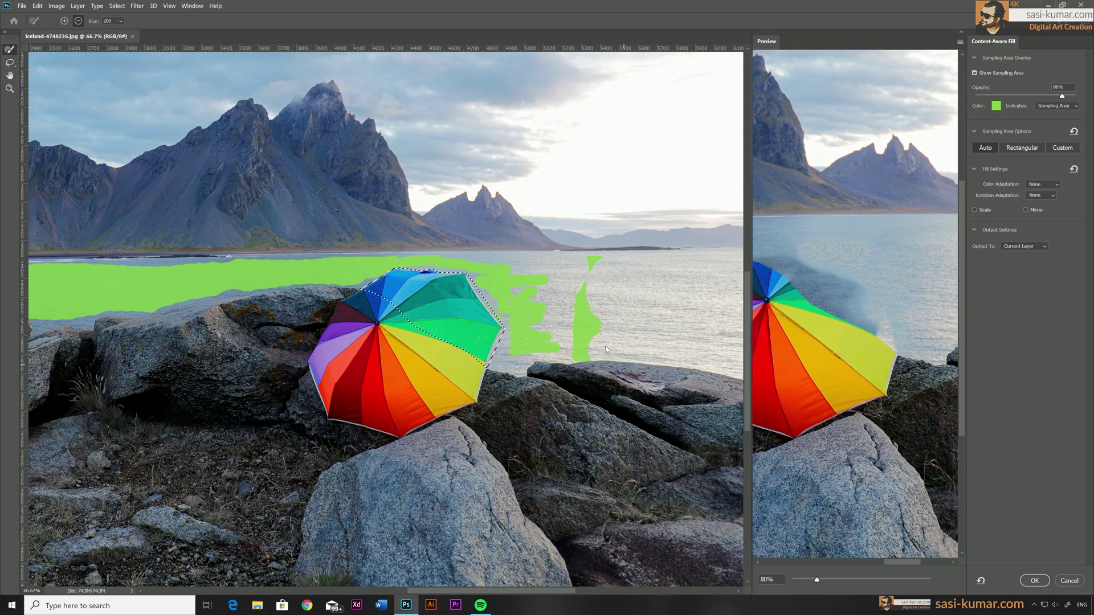
pyautogui.moveTo(596, 353); pyautogui.dragTo(587, 333)
pyautogui.moveTo(537, 297); pyautogui.dragTo(587, 284)
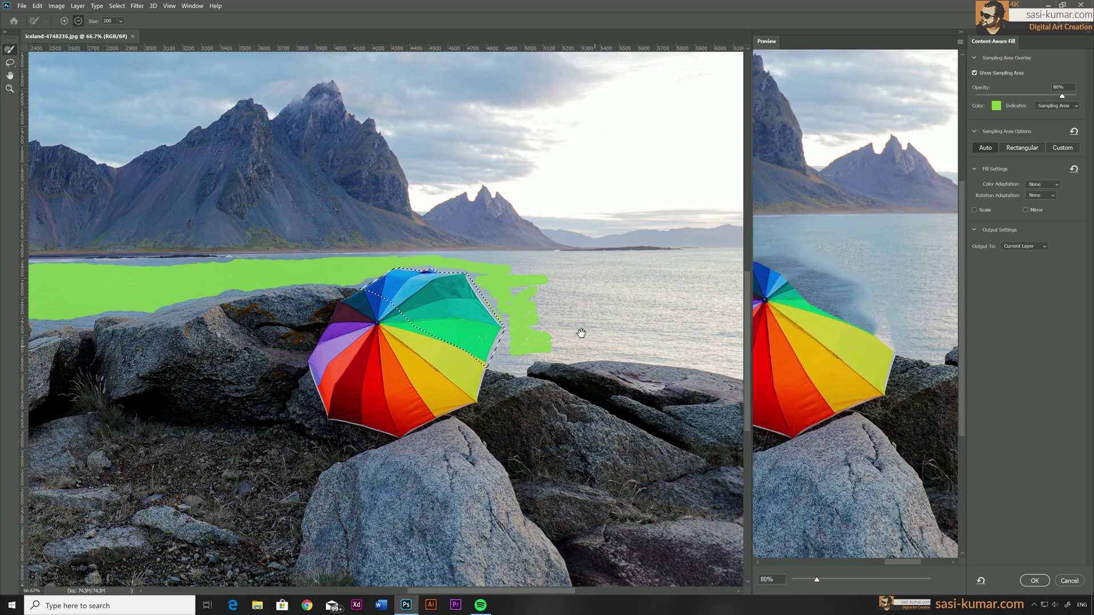
pyautogui.moveTo(520, 309); pyautogui.dragTo(534, 258)
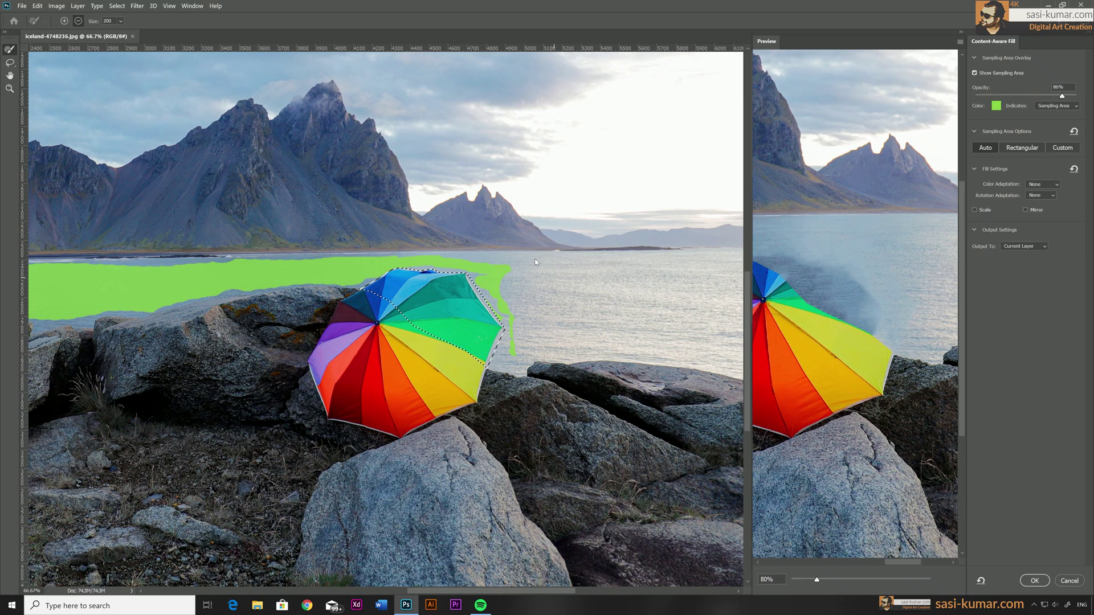
# Add a strip of water along the far shore, above the umbrella, to the sampling area with a size 60 brush.
pyautogui.click(65, 21)
pyautogui.press('[')
pyautogui.press('[')
pyautogui.press('[')
pyautogui.press('[')
pyautogui.press('[')
pyautogui.press('[')
pyautogui.press('[')
pyautogui.press('[')
pyautogui.moveTo(440, 260)
pyautogui.mouseDown()
pyautogui.moveTo(532, 260)
pyautogui.moveTo(481, 263)
pyautogui.mouseUp()
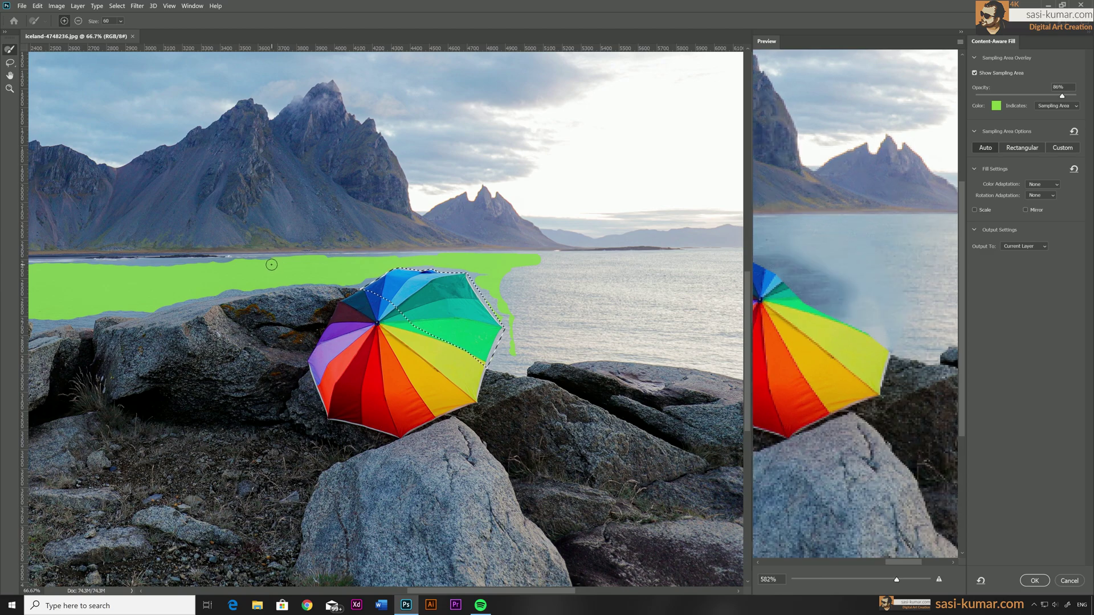
pyautogui.moveTo(272, 264); pyautogui.dragTo(461, 265)
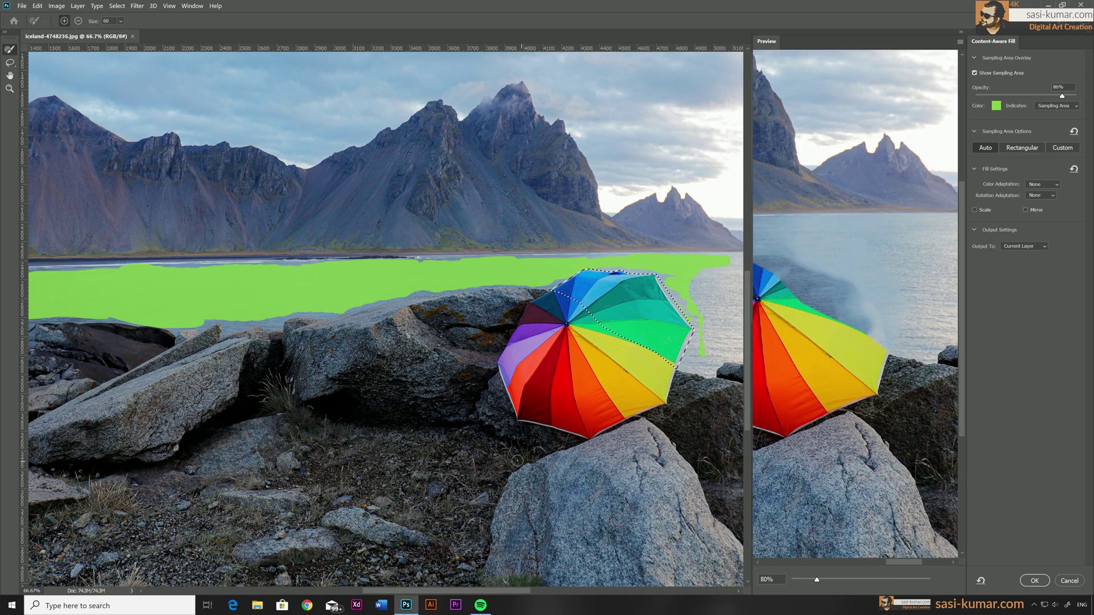
# Set the Content-Aware Fill output to New Layer and apply the fill.
pyautogui.hotkey('ctrl', '-')
pyautogui.hotkey('ctrl', '-')
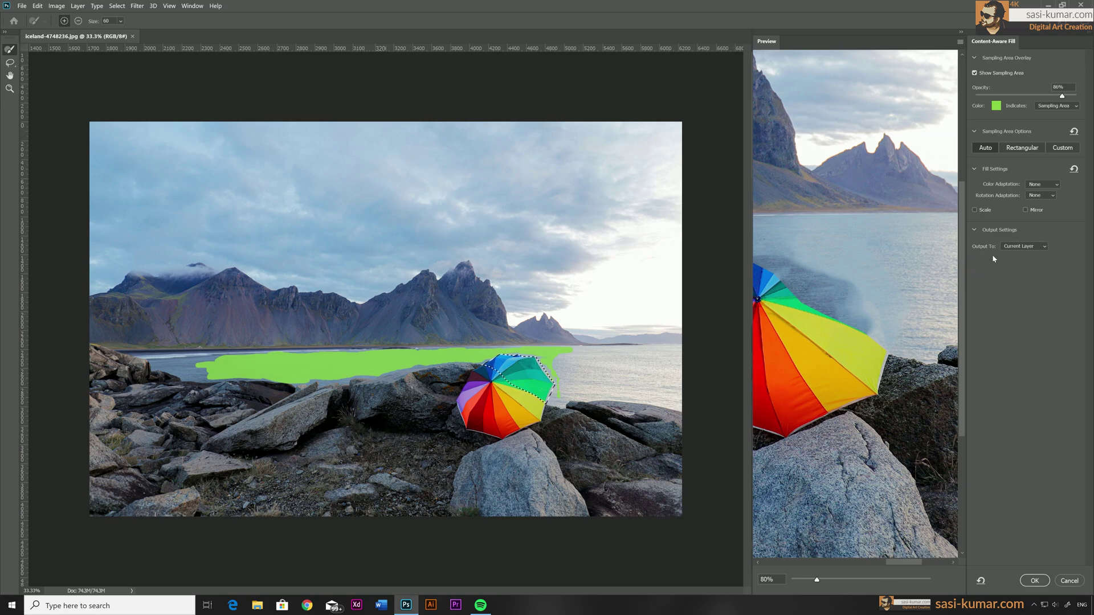
pyautogui.click(1023, 248)
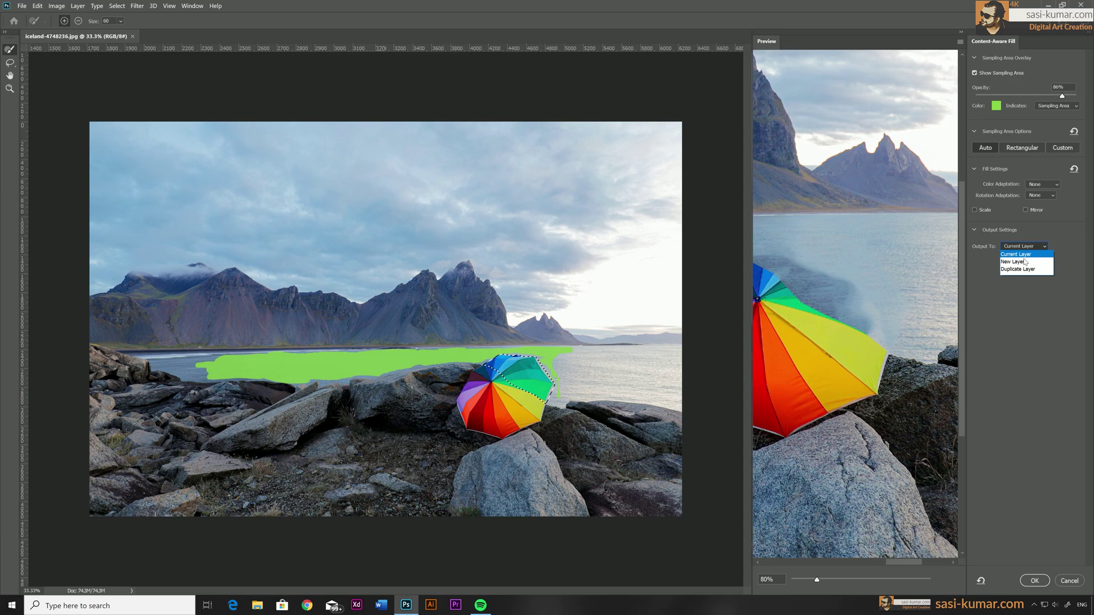
pyautogui.click(1024, 263)
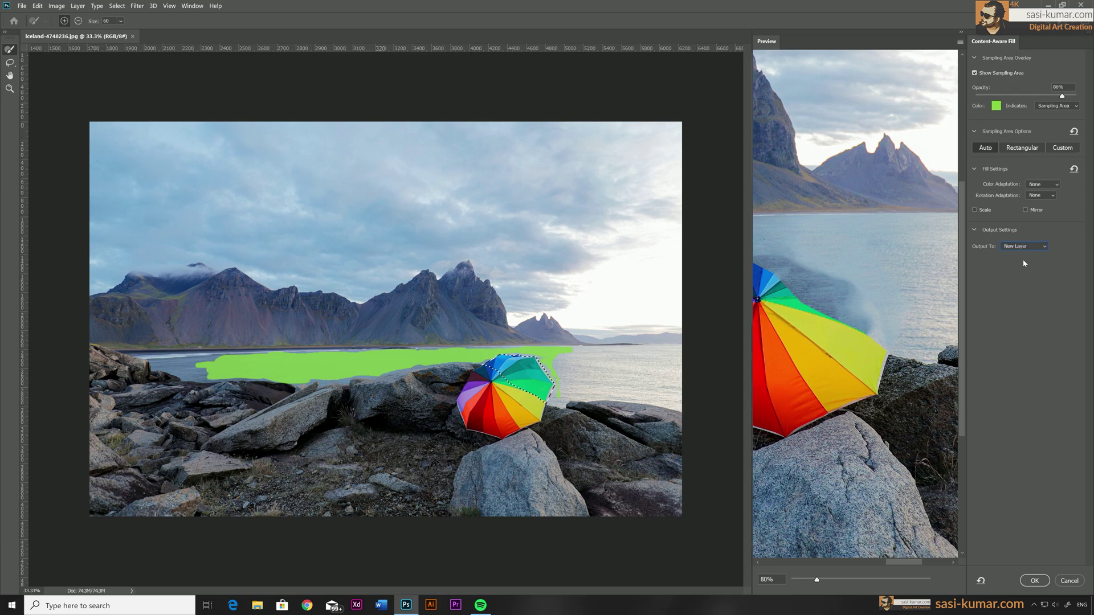
pyautogui.click(1035, 582)
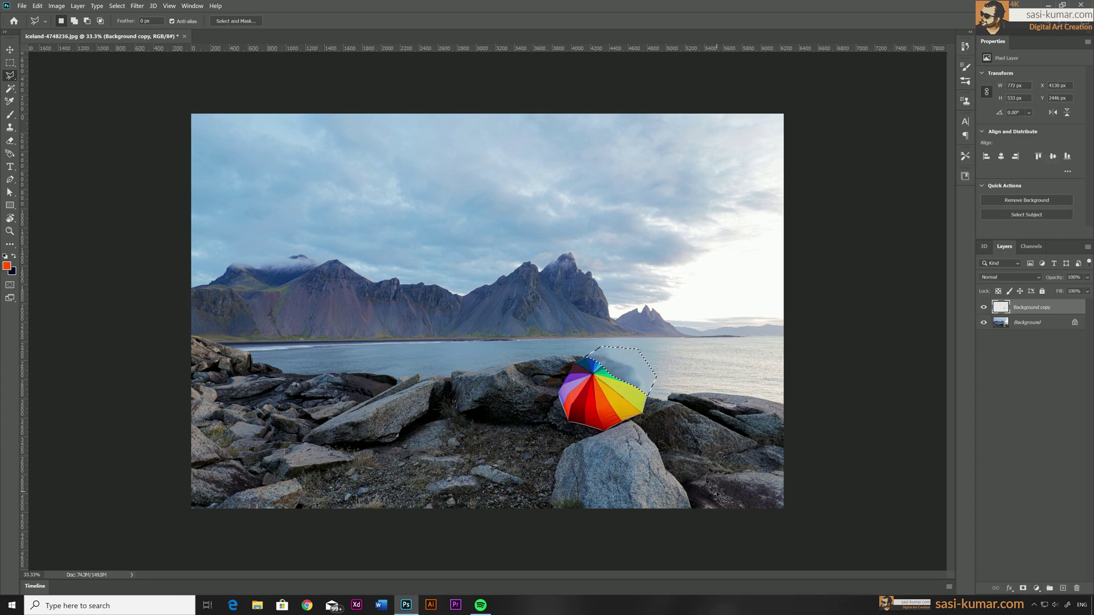
# Compare the image with the fill layer hidden and shown, and clear the selection.
pyautogui.click(984, 307)
pyautogui.click(984, 307)
pyautogui.hotkey('ctrl', 'd')
# Select the remaining part of the umbrella on the Background layer with the Polygonal Lasso, tracing around its outer edge.
pyautogui.click(1028, 329)
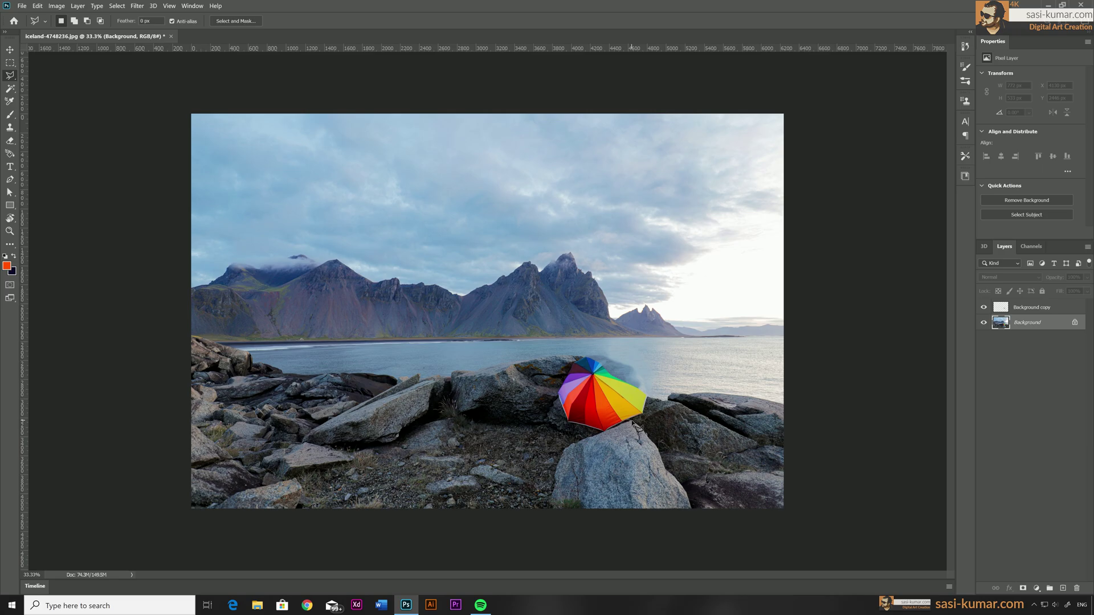
pyautogui.hotkey('ctrl', '+')
pyautogui.hotkey('ctrl', '+')
pyautogui.hotkey('ctrl', '+')
pyautogui.moveTo(632, 398); pyautogui.dragTo(439, 173)
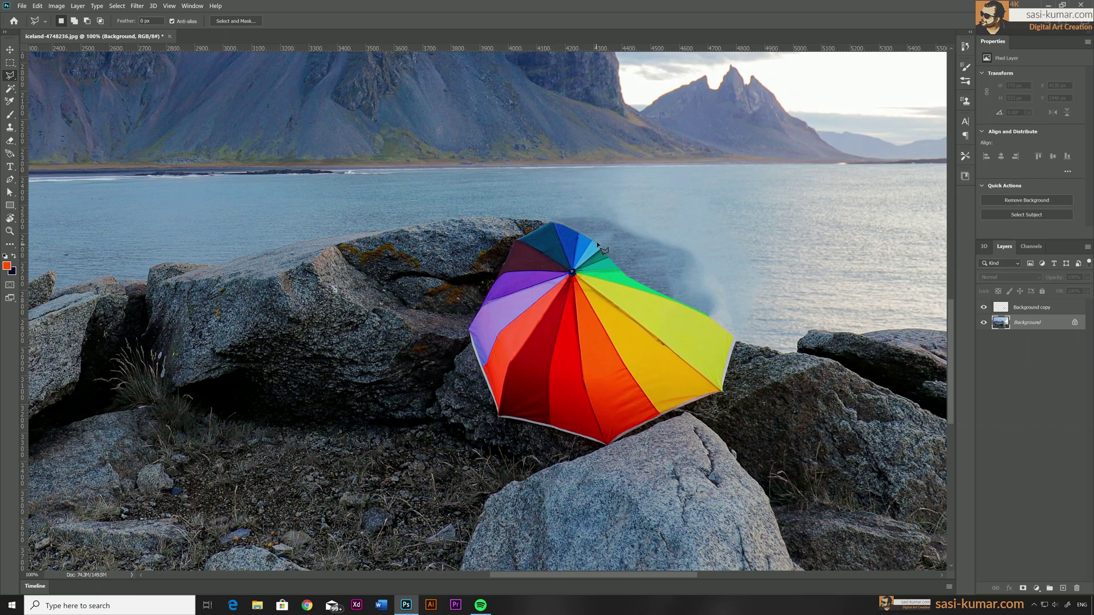
pyautogui.click(725, 394)
pyautogui.click(608, 450)
pyautogui.click(496, 420)
pyautogui.click(467, 329)
pyautogui.click(513, 240)
pyautogui.click(540, 226)
pyautogui.hotkey('ctrl', '-')
pyautogui.hotkey('ctrl', '-')
pyautogui.hotkey('ctrl', '+')
pyautogui.moveTo(628, 371); pyautogui.dragTo(632, 323)
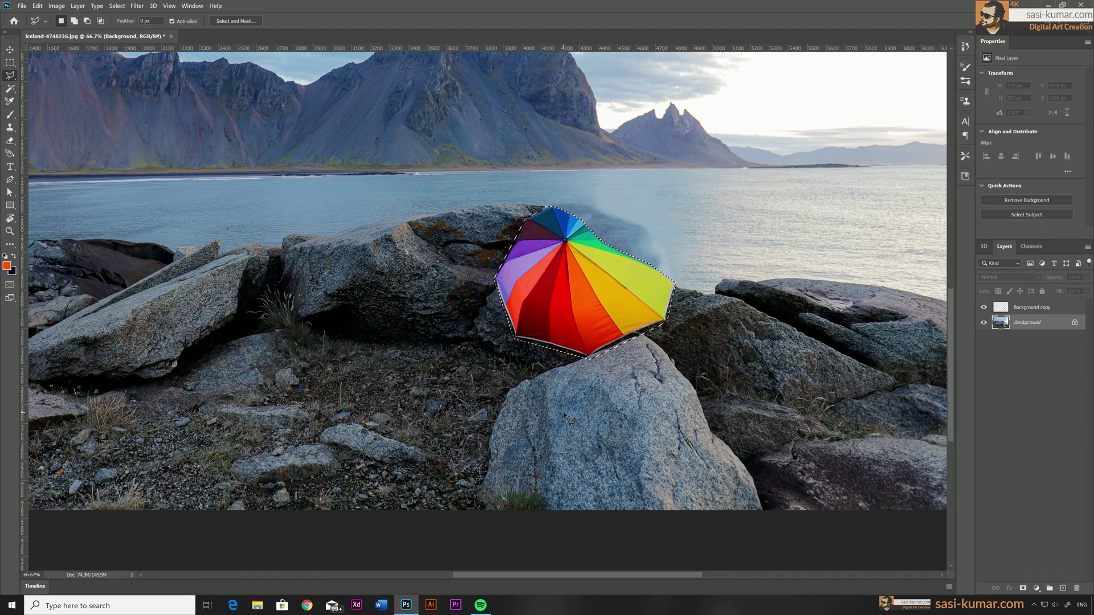
# Open Content-Aware Fill for the selected umbrella part and subtract the sea and distant mountains from the sampling area.
pyautogui.click(59, 8)
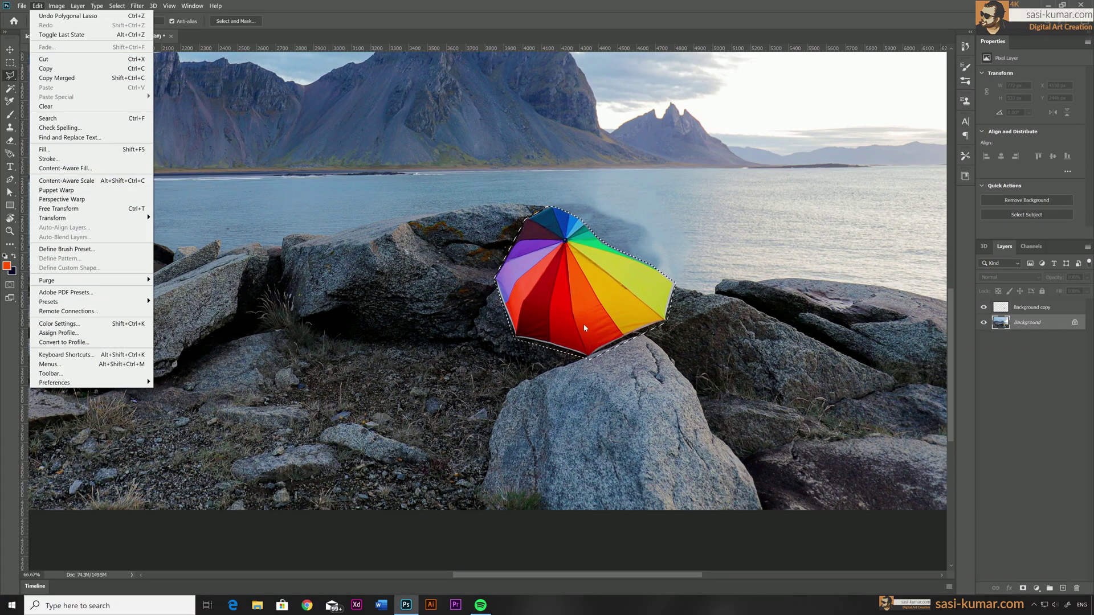
pyautogui.click(38, 7)
pyautogui.click(40, 7)
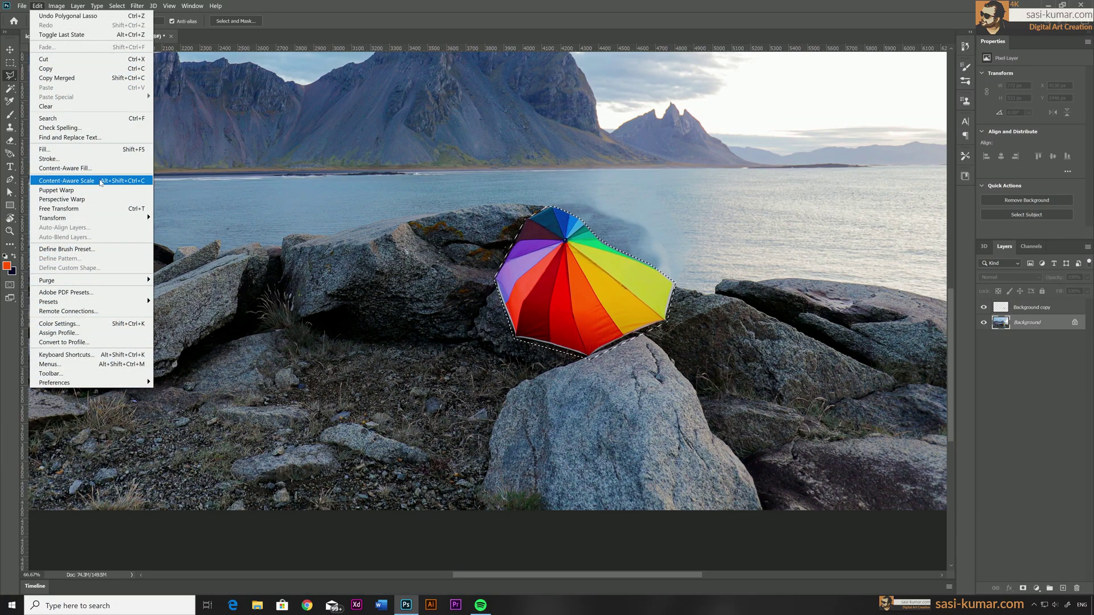
pyautogui.click(91, 169)
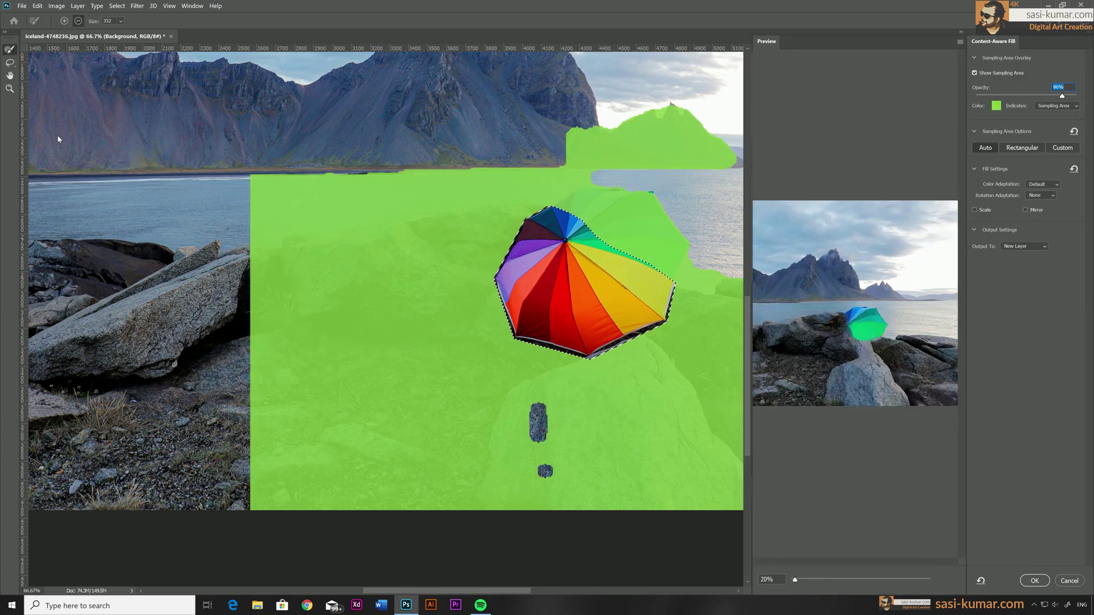
pyautogui.moveTo(825, 579); pyautogui.dragTo(799, 580)
pyautogui.moveTo(830, 541); pyautogui.dragTo(810, 524)
pyautogui.moveTo(798, 580); pyautogui.dragTo(801, 580)
pyautogui.moveTo(847, 408); pyautogui.dragTo(877, 408)
pyautogui.moveTo(458, 592); pyautogui.dragTo(536, 592)
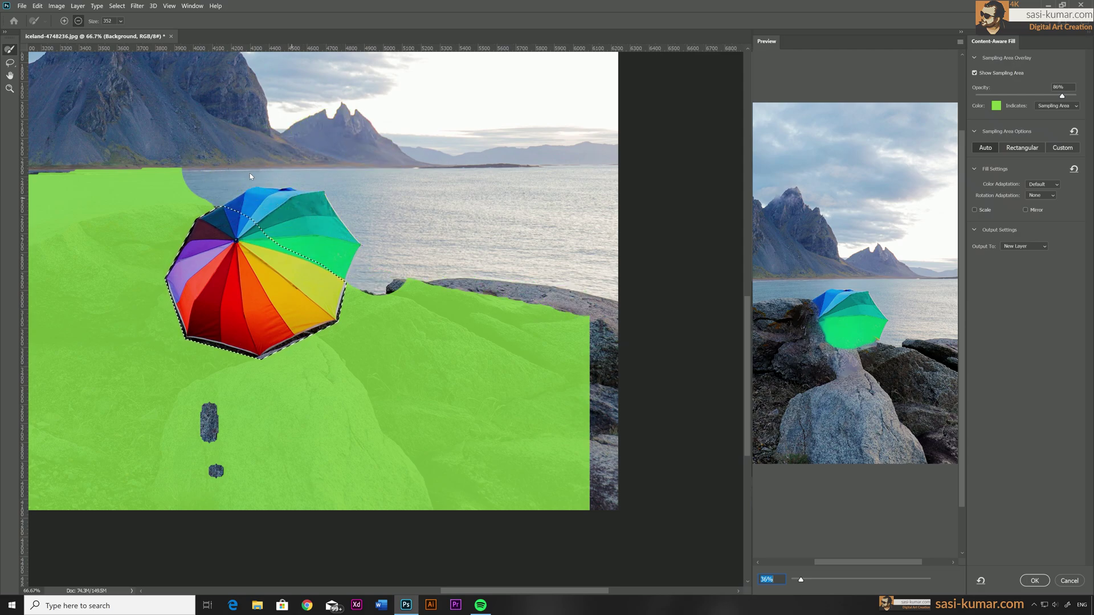
pyautogui.moveTo(222, 138); pyautogui.dragTo(256, 221)
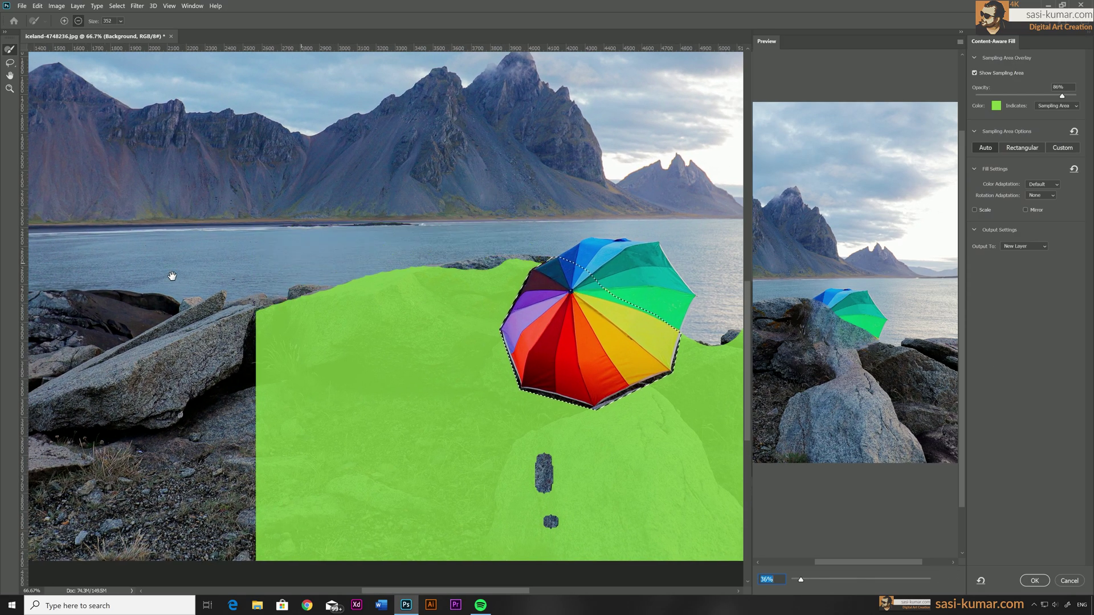
# Subtract the gravel ground in front of the rocks, beside the large foreground boulder, from the sampling area.
pyautogui.moveTo(467, 208); pyautogui.dragTo(447, 146)
pyautogui.moveTo(339, 315)
pyautogui.mouseDown()
pyautogui.moveTo(291, 393)
pyautogui.moveTo(370, 444)
pyautogui.mouseUp()
pyautogui.moveTo(801, 579); pyautogui.dragTo(811, 580)
pyautogui.moveTo(342, 348); pyautogui.dragTo(388, 352)
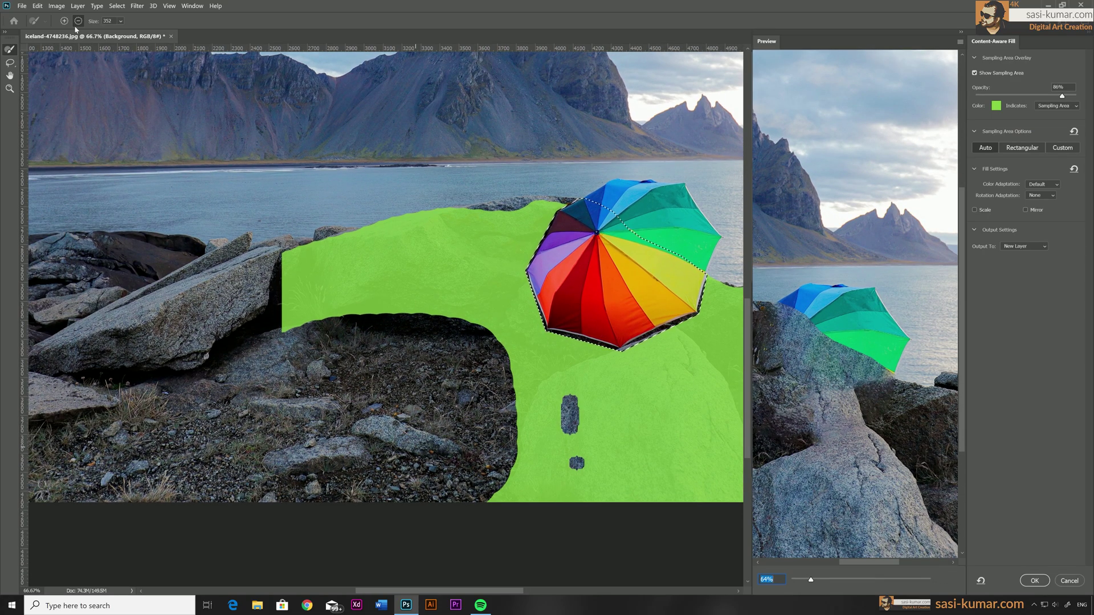
# Add the long slanted boulder and the shoreline rocks to its left to the sampling area.
pyautogui.click(64, 21)
pyautogui.moveTo(245, 282); pyautogui.dragTo(170, 318)
pyautogui.moveTo(119, 268); pyautogui.dragTo(170, 269)
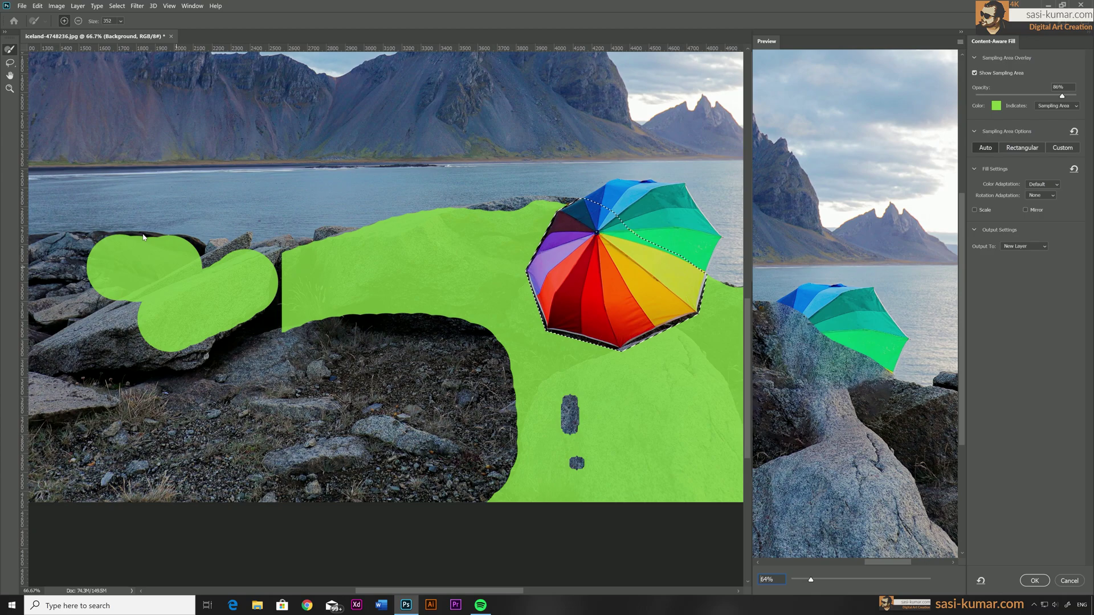
pyautogui.moveTo(263, 320)
pyautogui.mouseDown()
pyautogui.moveTo(273, 250)
pyautogui.moveTo(431, 329)
pyautogui.moveTo(451, 328)
pyautogui.mouseUp()
pyautogui.moveTo(262, 313)
pyautogui.mouseDown()
pyautogui.moveTo(200, 256)
pyautogui.moveTo(74, 393)
pyautogui.moveTo(305, 328)
pyautogui.mouseUp()
pyautogui.moveTo(247, 351); pyautogui.dragTo(266, 349)
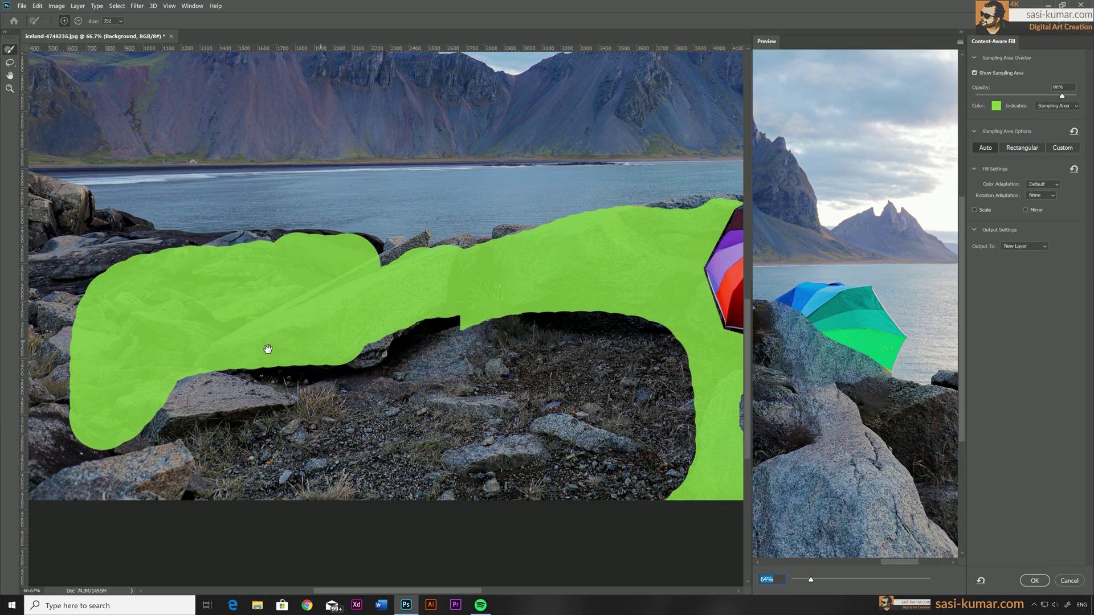
pyautogui.click(372, 348)
pyautogui.moveTo(474, 323); pyautogui.dragTo(375, 350)
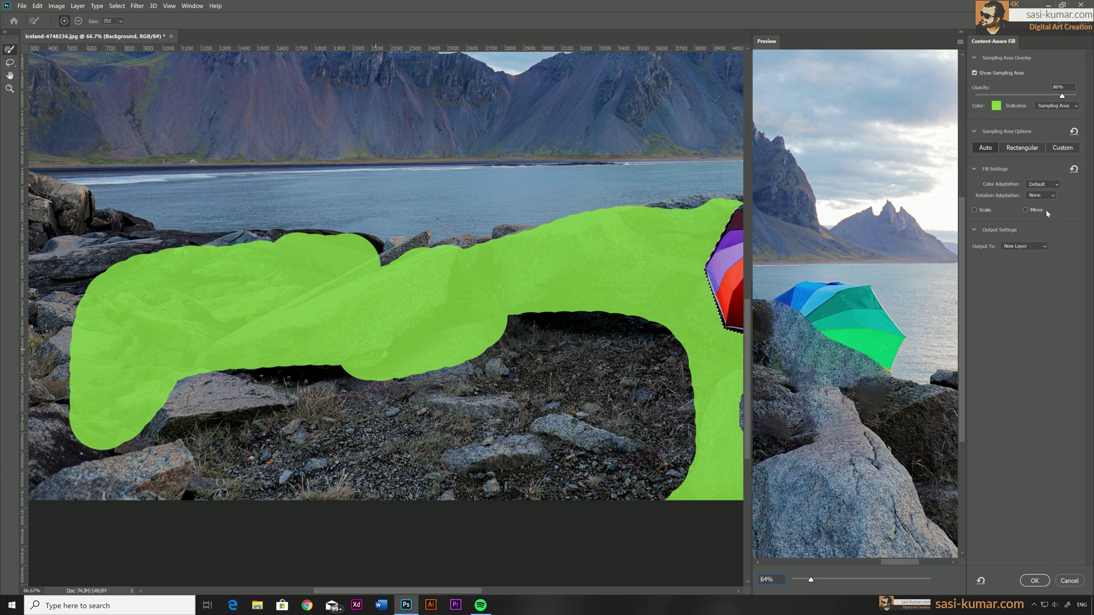
# Set the fill's color adaptation to None and add the rocks along the photo's left edge to the sampling area.
pyautogui.click(1041, 185)
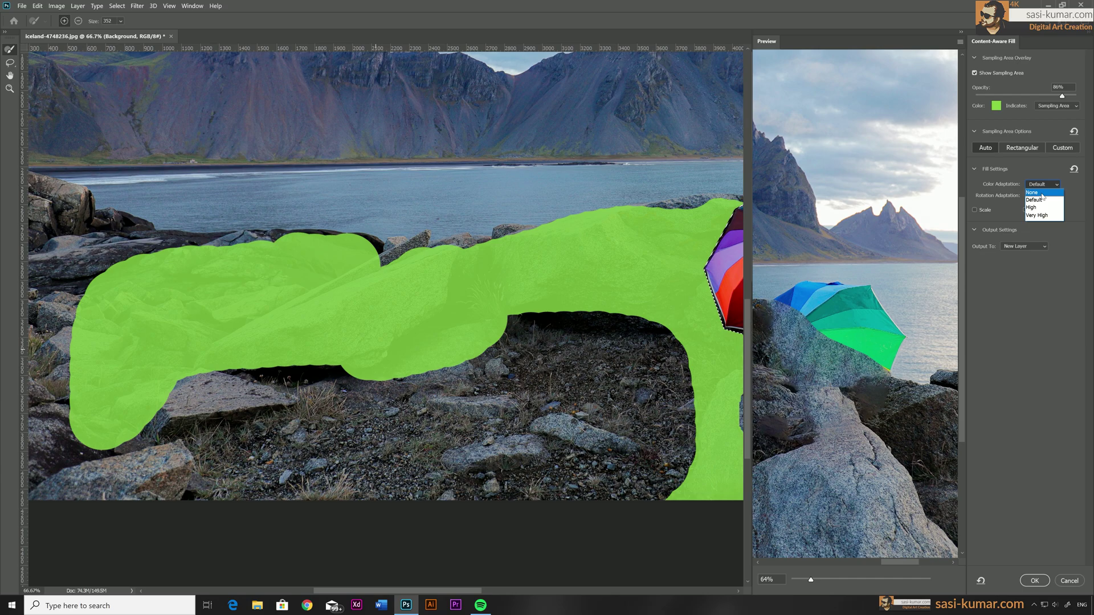
pyautogui.click(1040, 192)
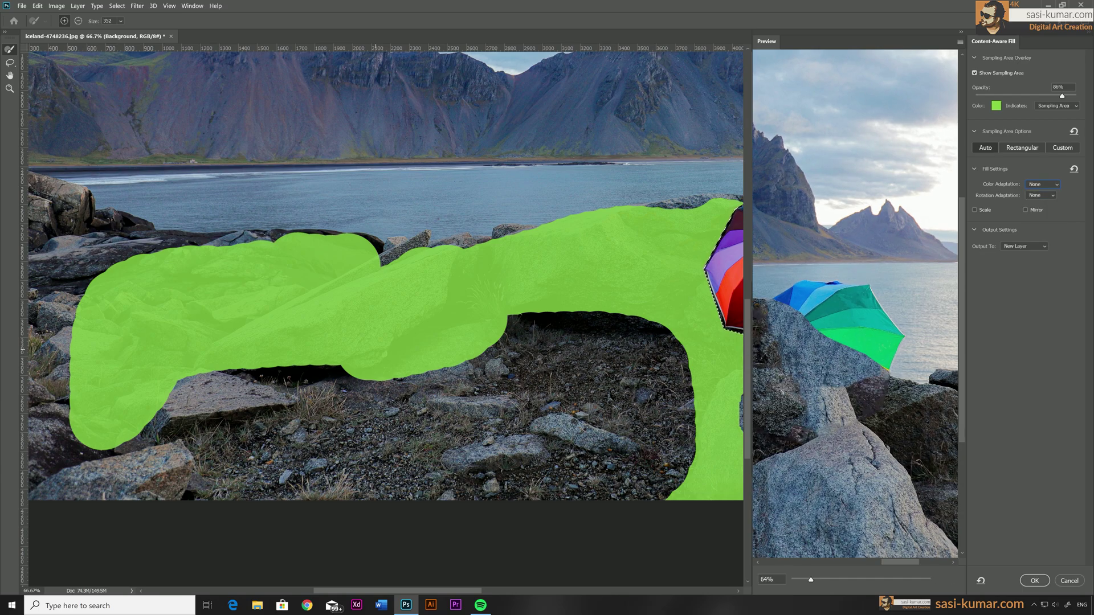
pyautogui.moveTo(321, 326); pyautogui.dragTo(590, 366)
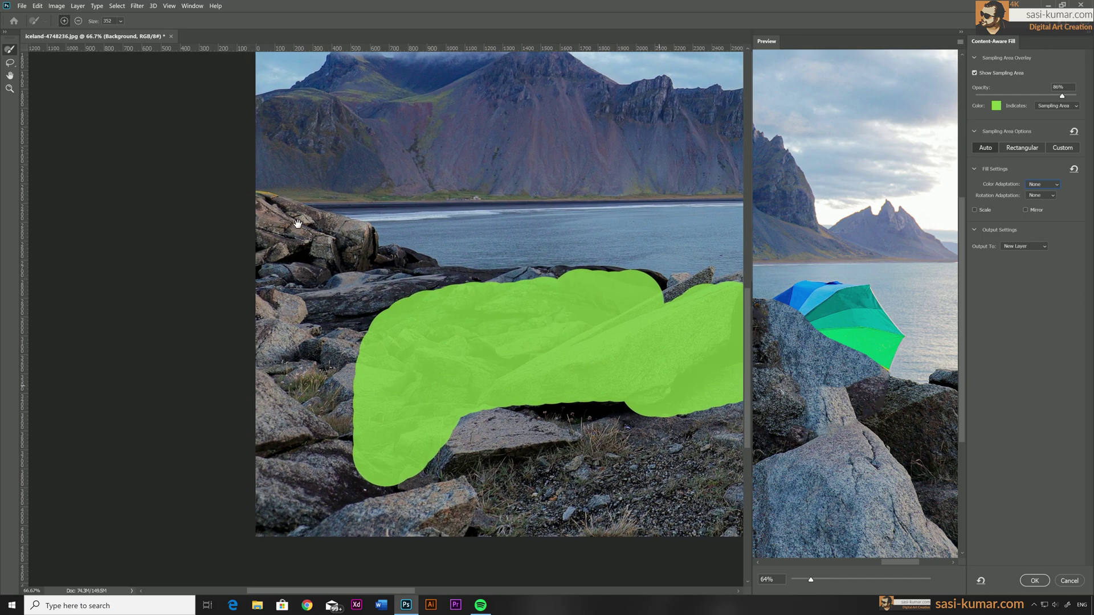
pyautogui.moveTo(311, 250); pyautogui.dragTo(345, 257)
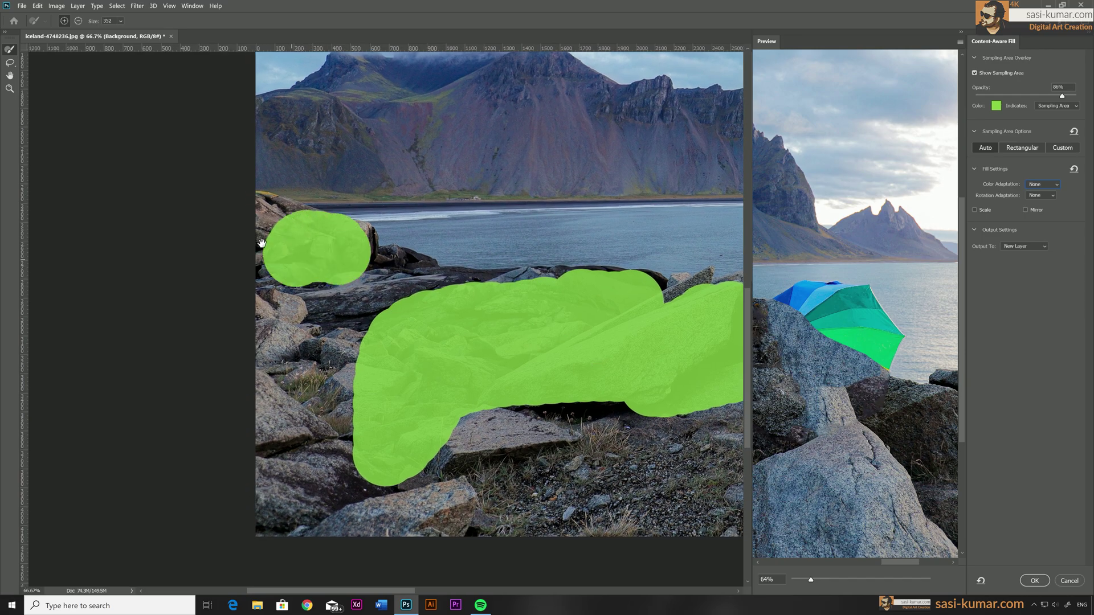
pyautogui.moveTo(261, 243); pyautogui.dragTo(264, 378)
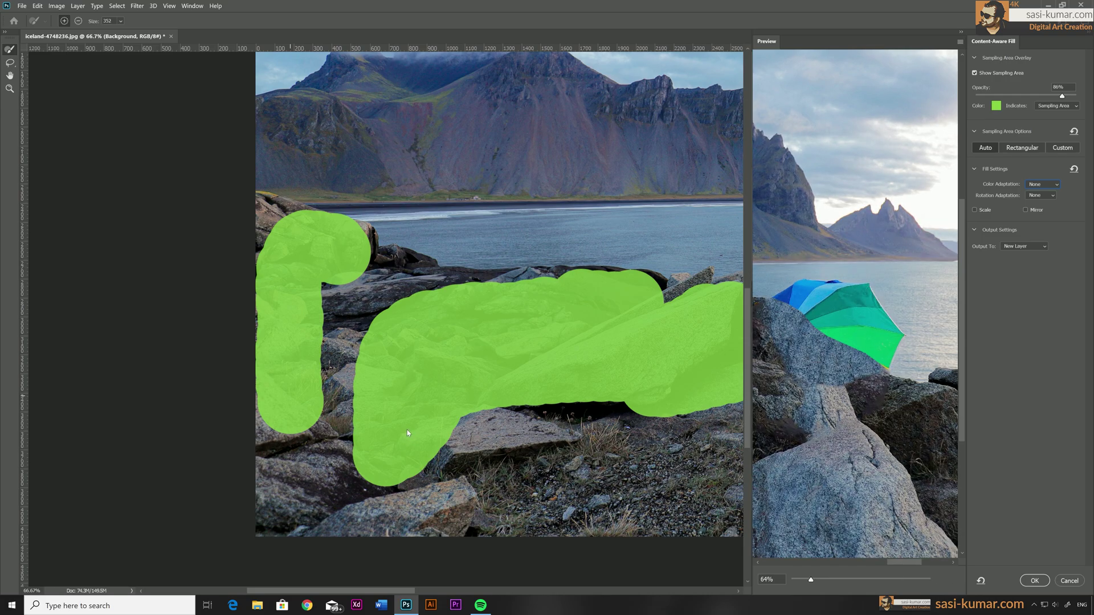
pyautogui.moveTo(333, 442)
pyautogui.mouseDown()
pyautogui.moveTo(300, 493)
pyautogui.moveTo(338, 484)
pyautogui.moveTo(404, 425)
pyautogui.moveTo(476, 385)
pyautogui.moveTo(482, 393)
pyautogui.mouseUp()
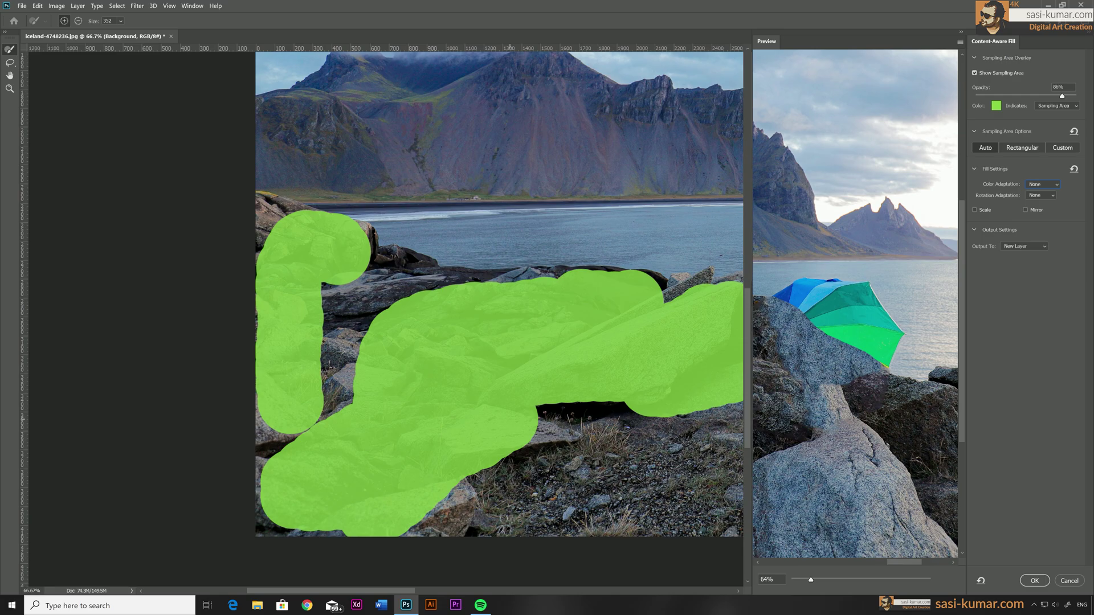
# Apply the Content-Aware Fill to a new layer and clear the selection around the filled area.
pyautogui.click(1033, 580)
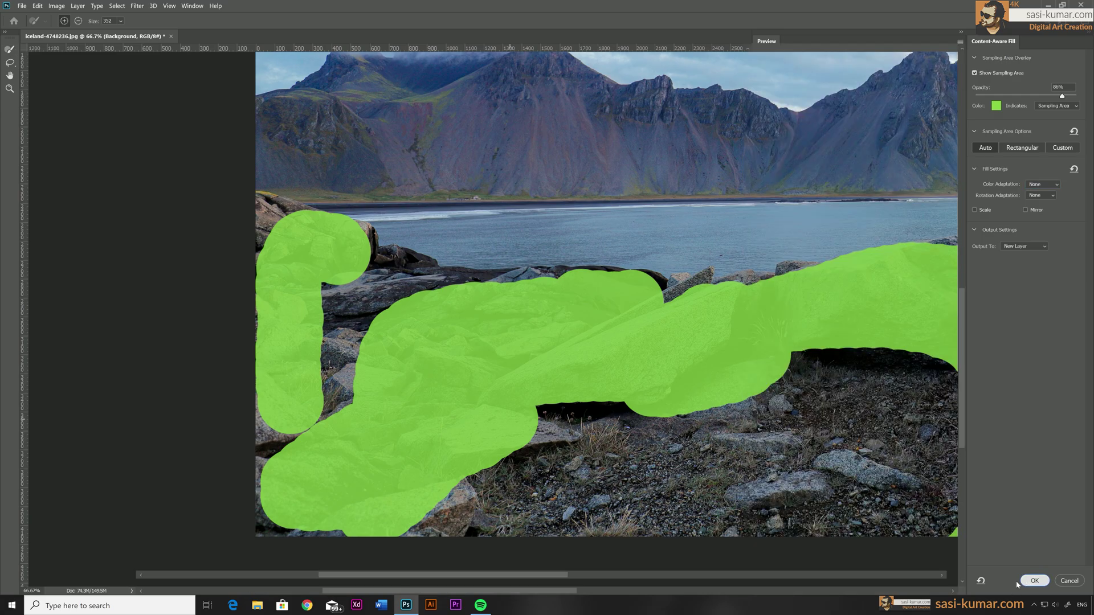
pyautogui.hotkey('ctrl', '0')
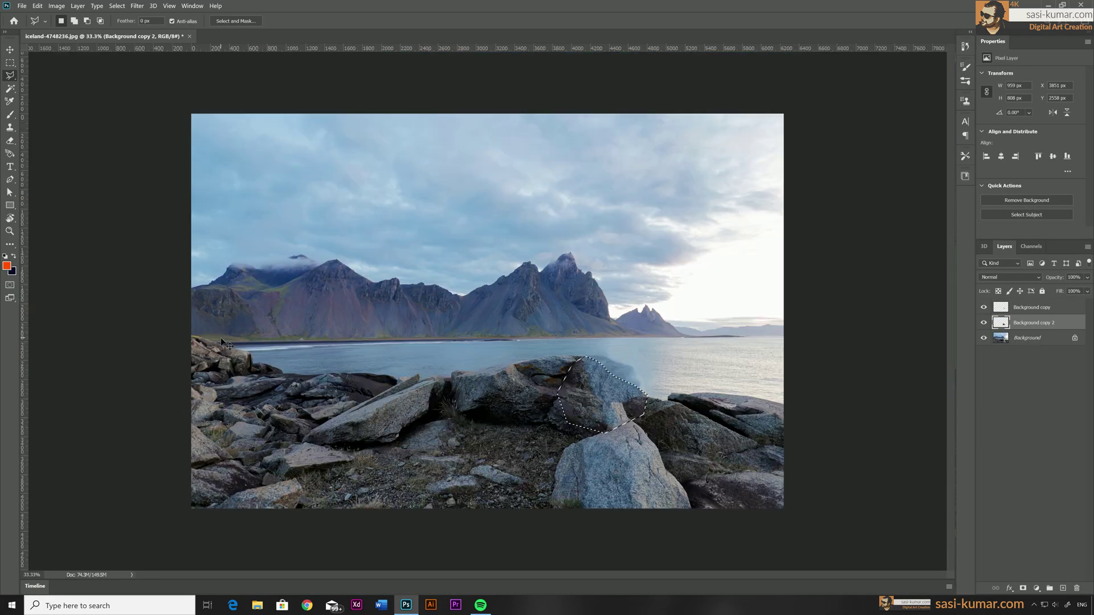
pyautogui.hotkey('ctrl', '+')
pyautogui.moveTo(724, 252); pyautogui.dragTo(671, 185)
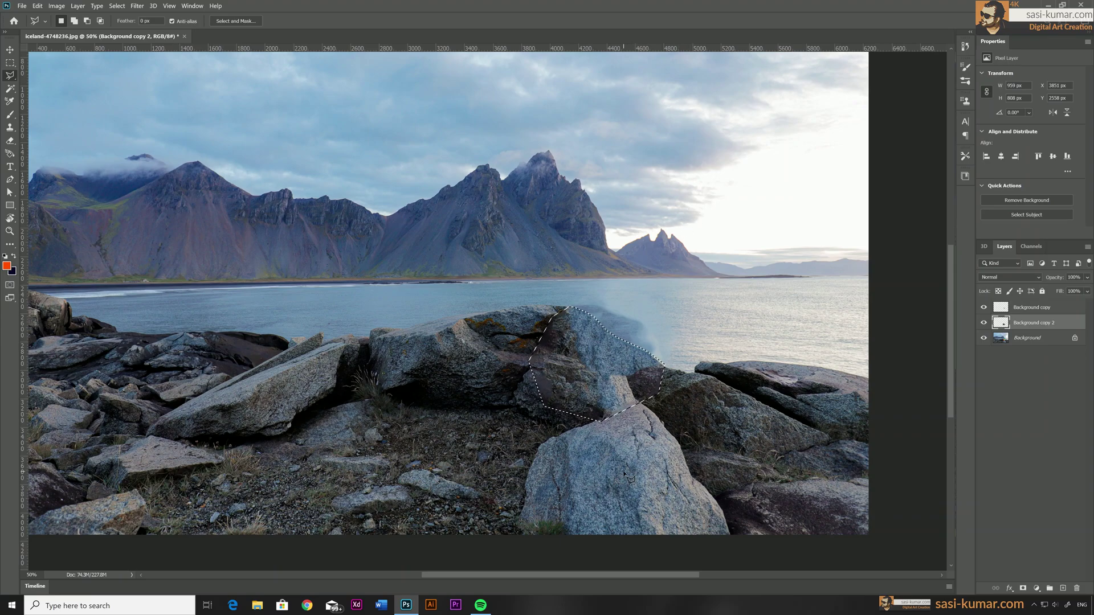
pyautogui.hotkey('ctrl', 'd')
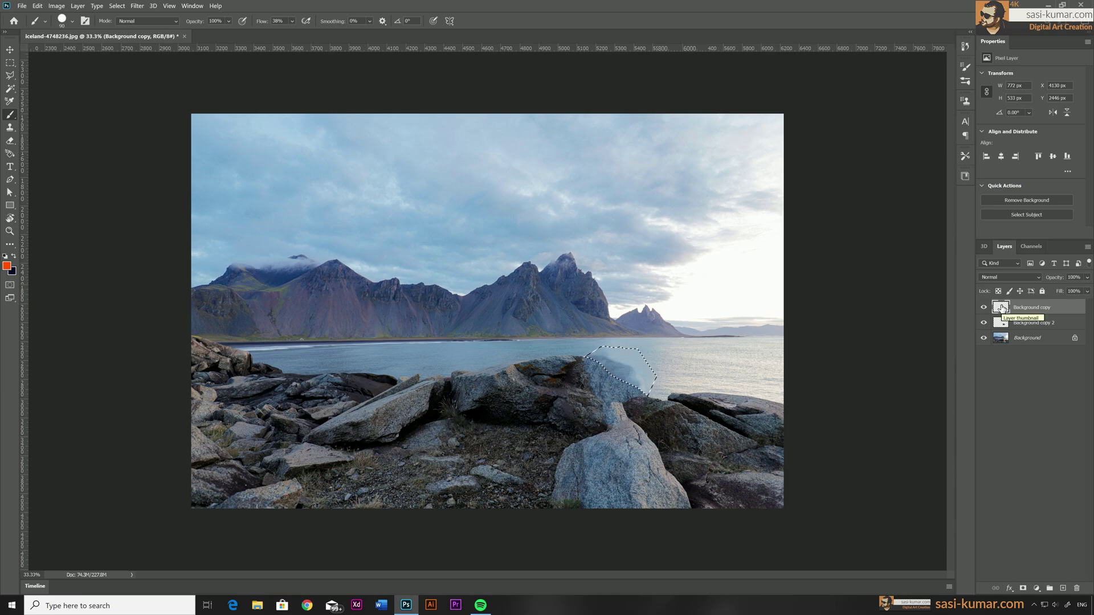
# Load the outline of Background copy 2, fill it with the background color on a new layer, and hide that layer.
pyautogui.keyDown('ctrl'); pyautogui.click(998, 324); pyautogui.keyUp('ctrl')
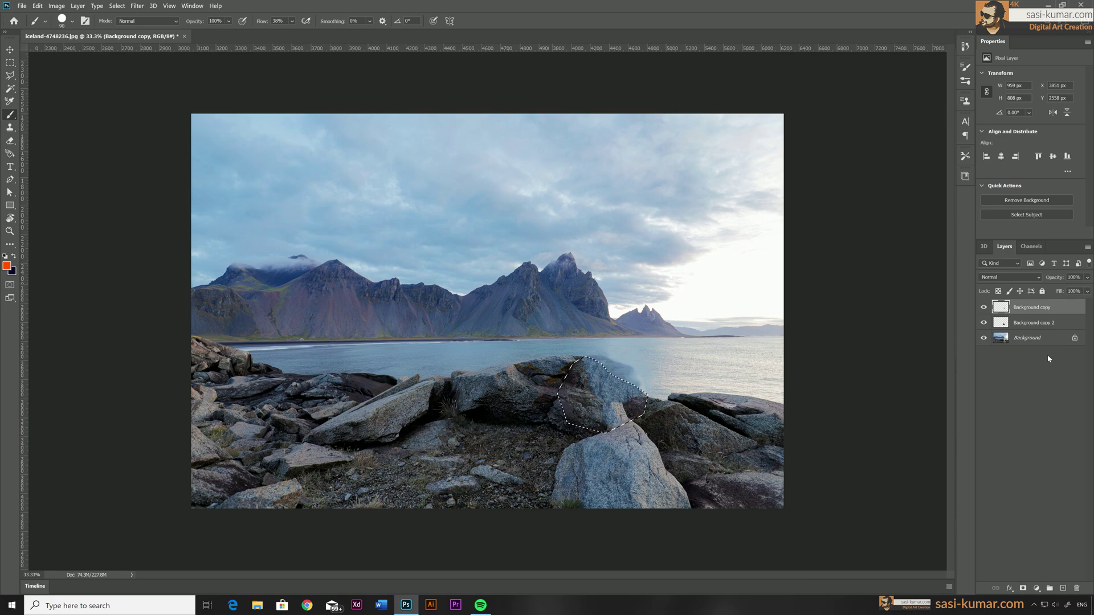
pyautogui.click(1063, 588)
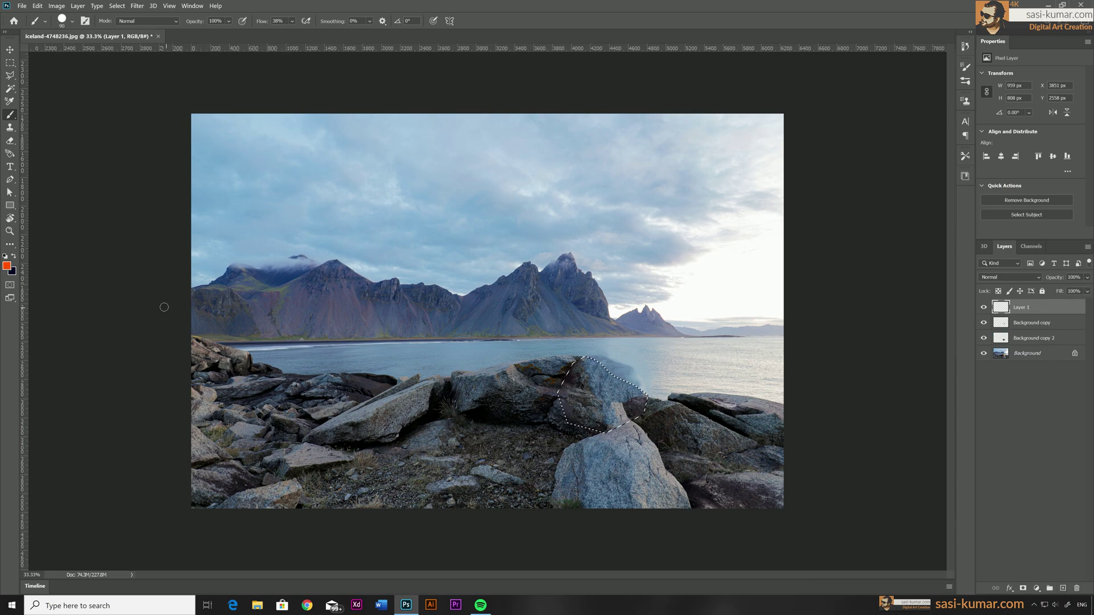
pyautogui.hotkey('ctrl', 'BackSpace')
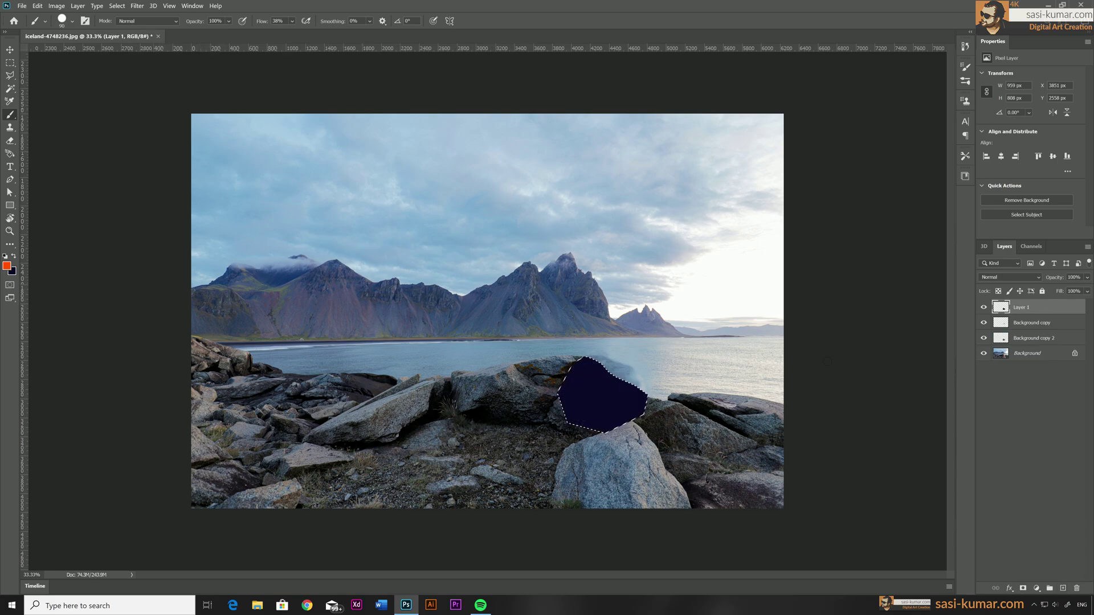
pyautogui.click(984, 307)
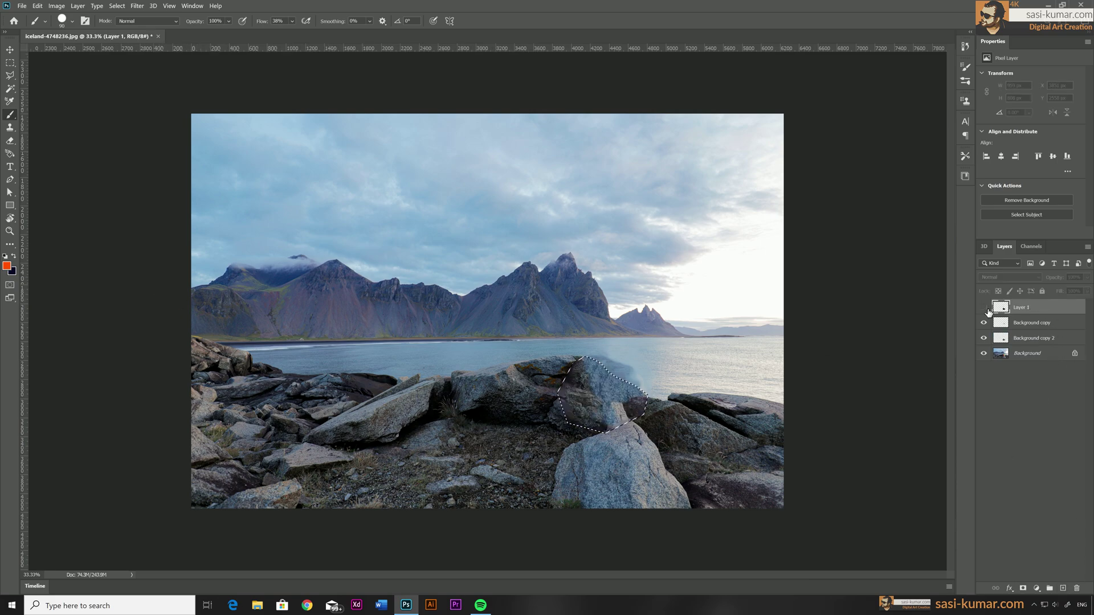
pyautogui.hotkey('ctrl', 'd')
# Merge the two Content-Aware Fill layers, Background copy and Background copy 2, with the Background layer.
pyautogui.click(1023, 358)
pyautogui.keyDown('shift'); pyautogui.click(1028, 328); pyautogui.keyUp('shift')
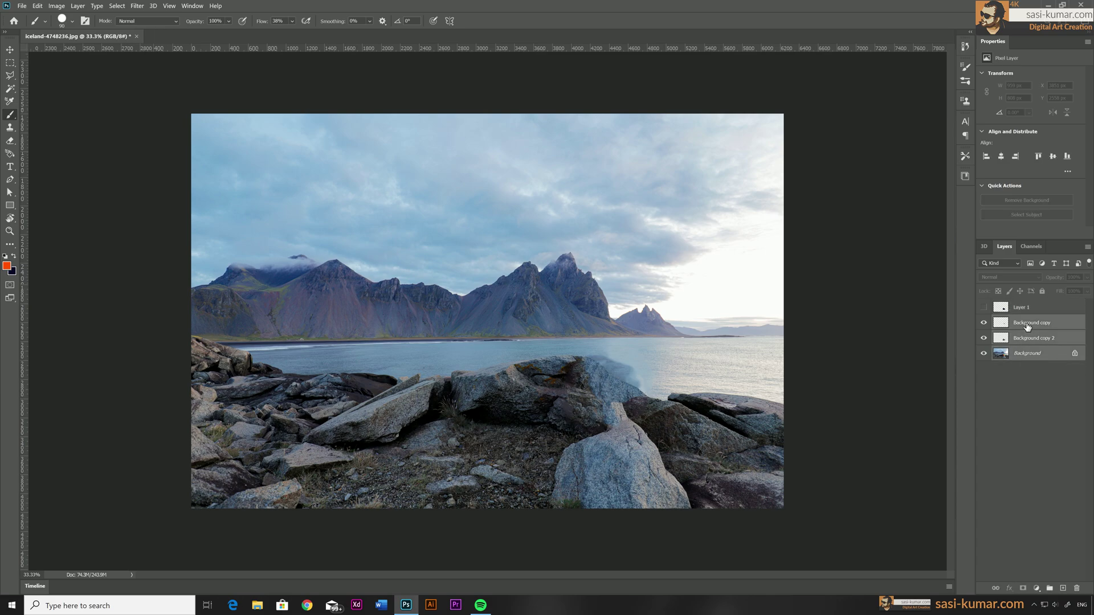
pyautogui.rightClick(1028, 326)
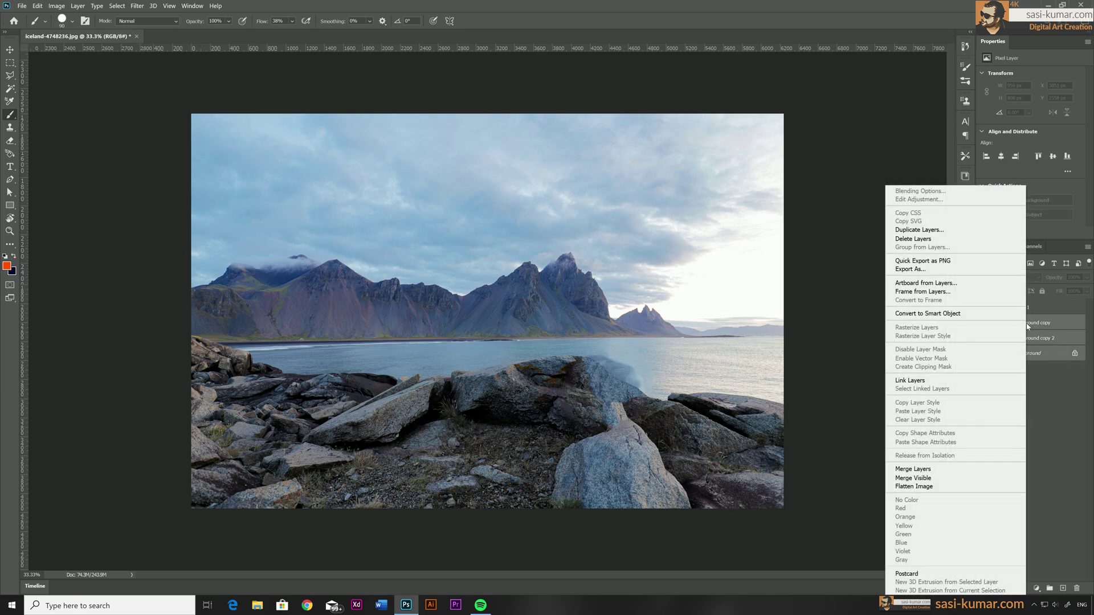
pyautogui.click(934, 469)
# Use the Clone Stamp to cover the pale patch just above the front boulder with the layered dark rock texture.
pyautogui.hotkey('ctrl', '+')
pyautogui.hotkey('ctrl', '+')
pyautogui.hotkey('ctrl', '+')
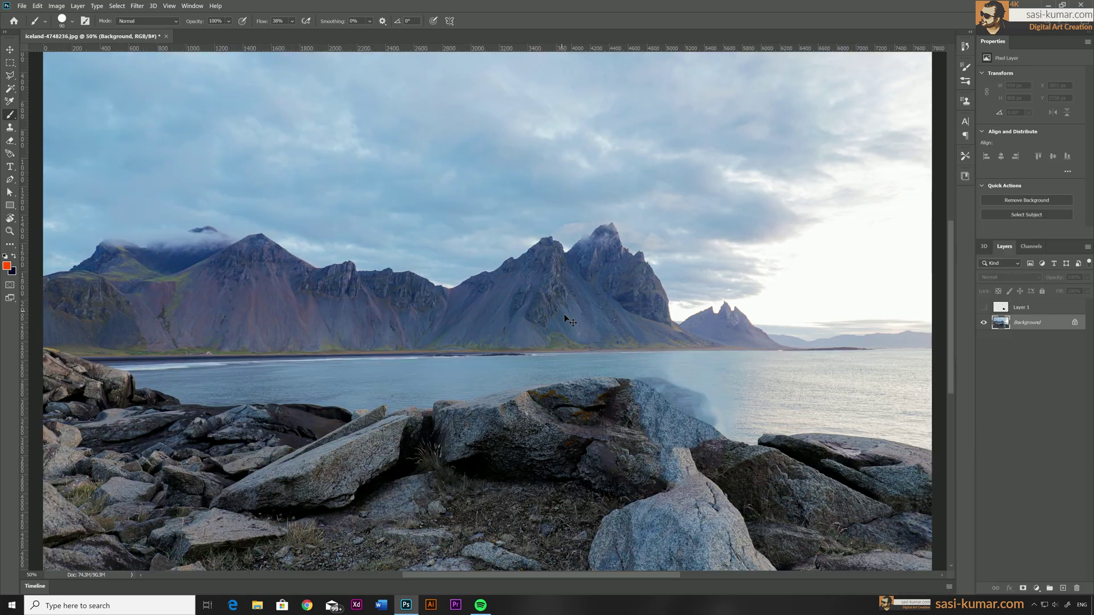
pyautogui.moveTo(754, 403); pyautogui.dragTo(523, 174)
pyautogui.hotkey('ctrl', '+')
pyautogui.moveTo(611, 223); pyautogui.dragTo(483, 126)
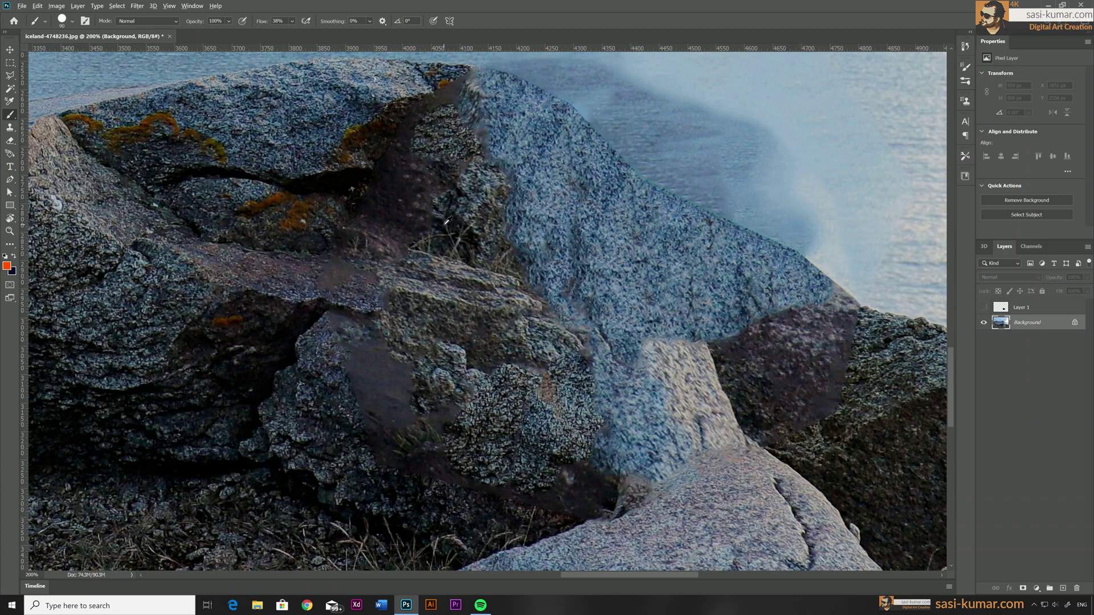
pyautogui.press(']')
pyautogui.press(']')
pyautogui.press(']')
pyautogui.press(']')
pyautogui.press(']')
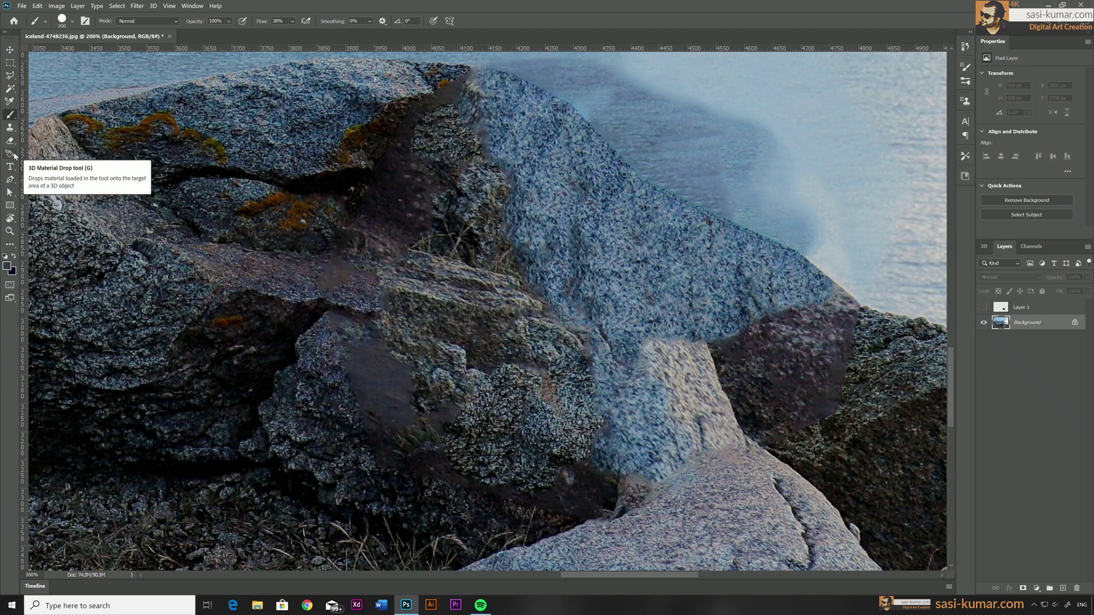
pyautogui.click(10, 127)
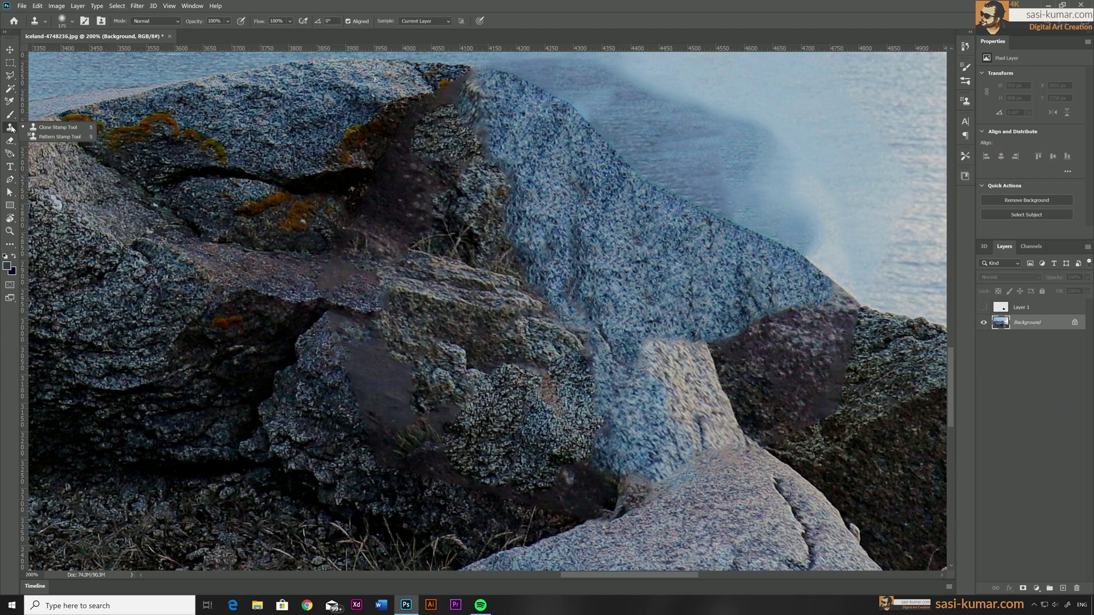
pyautogui.keyDown('alt'); pyautogui.click(438, 281); pyautogui.keyUp('alt')
pyautogui.moveTo(583, 338)
pyautogui.mouseDown()
pyautogui.moveTo(553, 288)
pyautogui.moveTo(551, 302)
pyautogui.moveTo(597, 332)
pyautogui.moveTo(780, 373)
pyautogui.moveTo(612, 440)
pyautogui.mouseUp()
pyautogui.keyDown('alt'); pyautogui.click(778, 368); pyautogui.keyUp('alt')
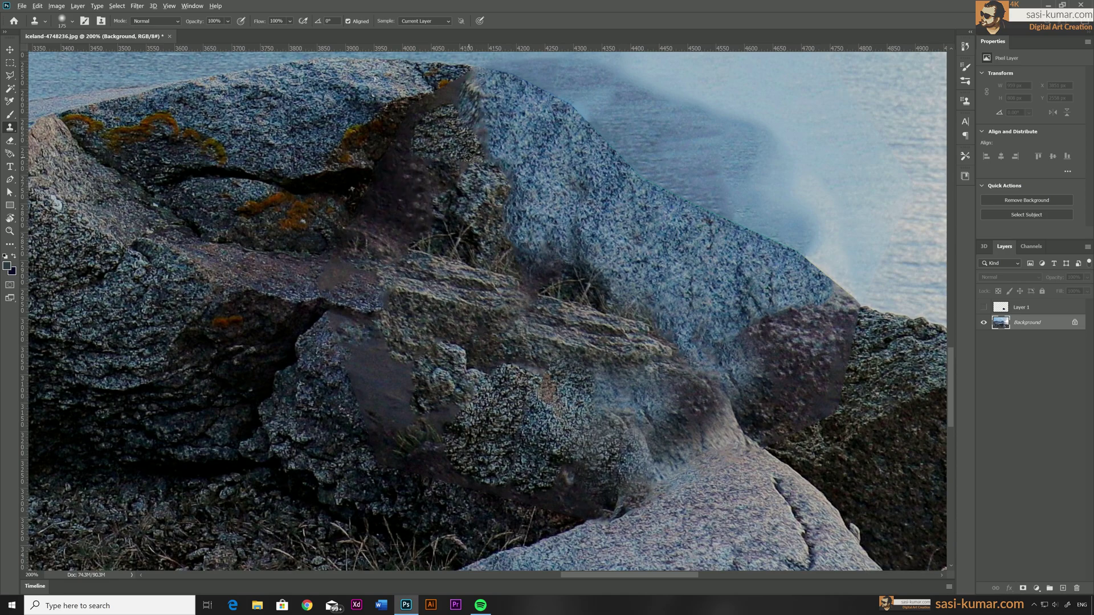
# Clone dark rock and grass texture over the left side of the blue-grey rock and the nearby blurry patch.
pyautogui.keyDown('alt'); pyautogui.click(468, 157); pyautogui.keyUp('alt')
pyautogui.click(503, 151)
pyautogui.click(534, 236)
pyautogui.keyDown('alt'); pyautogui.click(554, 446); pyautogui.keyUp('alt')
pyautogui.click(613, 417)
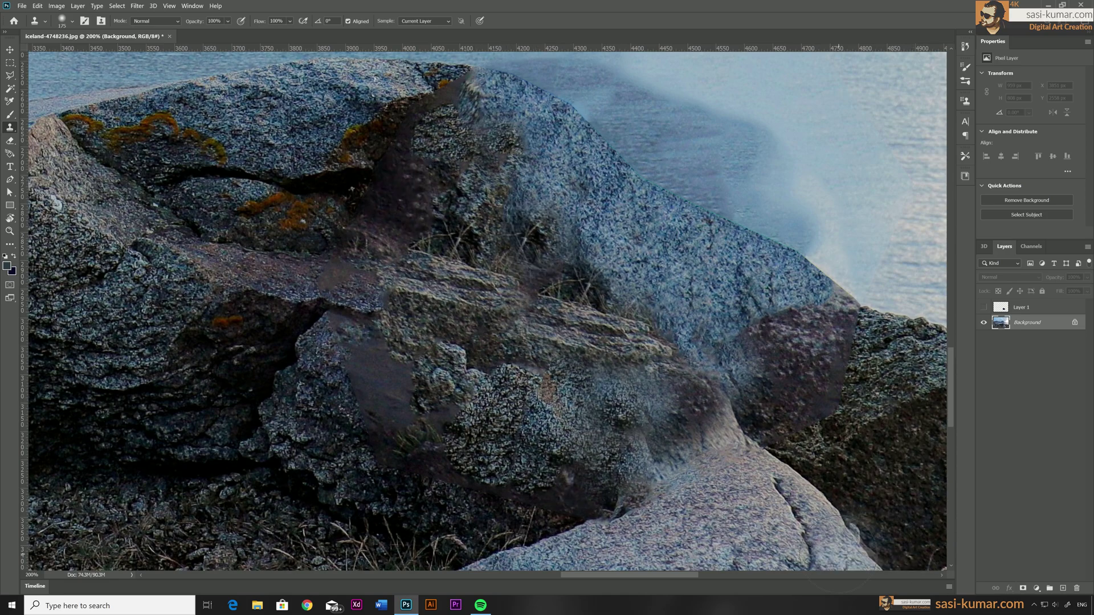
# Clone dark rock texture along the blurry seam between the back rocks and the tip of the front boulder.
pyautogui.hotkey('ctrl', '-')
pyautogui.hotkey('ctrl', '-')
pyautogui.hotkey('ctrl', '-')
pyautogui.hotkey('ctrl', '+')
pyautogui.hotkey('ctrl', '+')
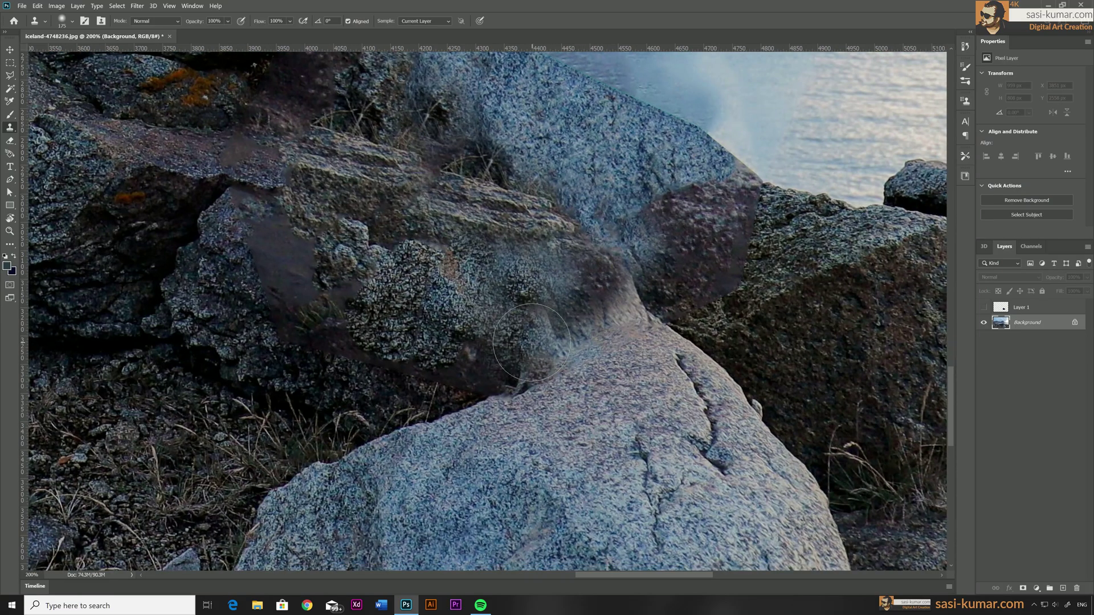
pyautogui.keyDown('alt'); pyautogui.click(603, 286); pyautogui.keyUp('alt')
pyautogui.click(573, 333)
pyautogui.keyDown('alt'); pyautogui.click(470, 382); pyautogui.keyUp('alt')
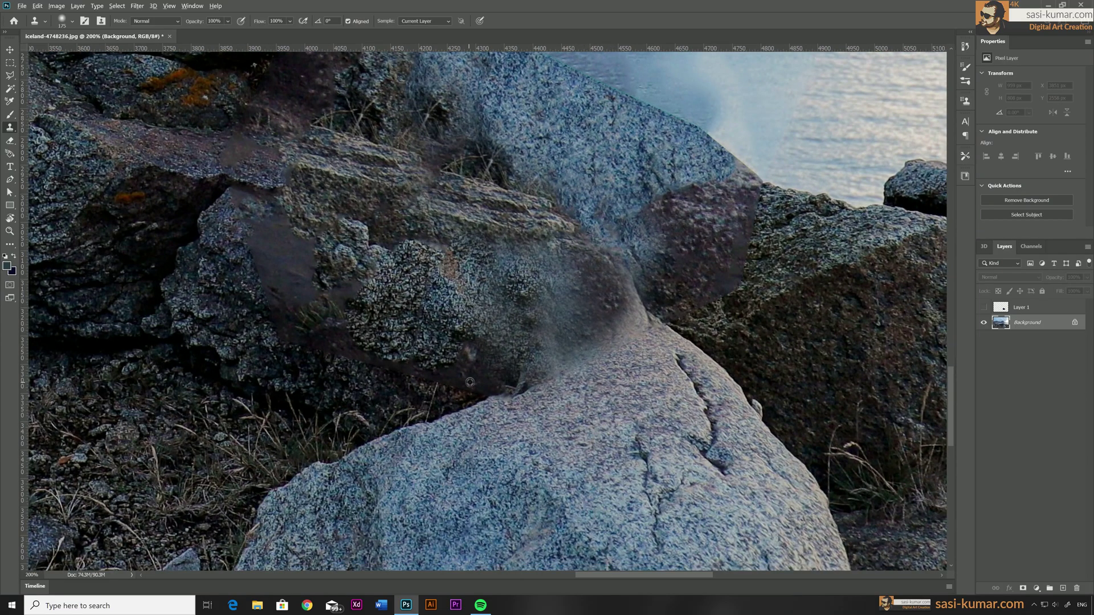
pyautogui.click(512, 375)
pyautogui.hotkey('ctrl', '-')
pyautogui.hotkey('ctrl', '-')
pyautogui.hotkey('ctrl', '-')
pyautogui.hotkey('ctrl', '-')
pyautogui.hotkey('ctrl', '-')
pyautogui.hotkey('ctrl', '-')
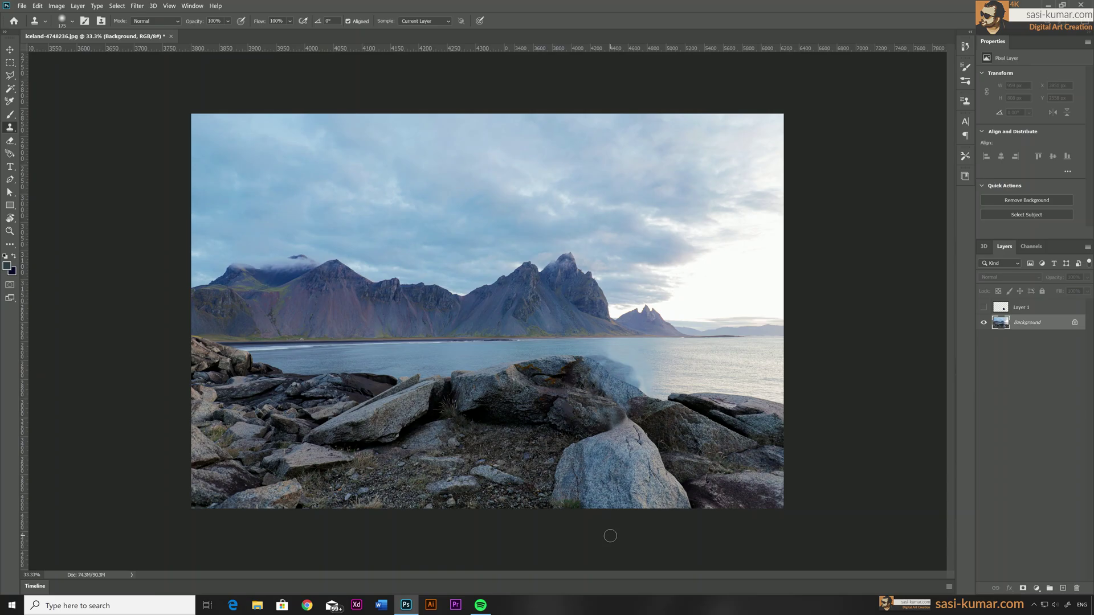
# Clone sea texture on a new layer over the dark and blurry water patches behind the blue-grey rock.
pyautogui.hotkey('ctrl', '+')
pyautogui.hotkey('ctrl', '+')
pyautogui.hotkey('ctrl', '+')
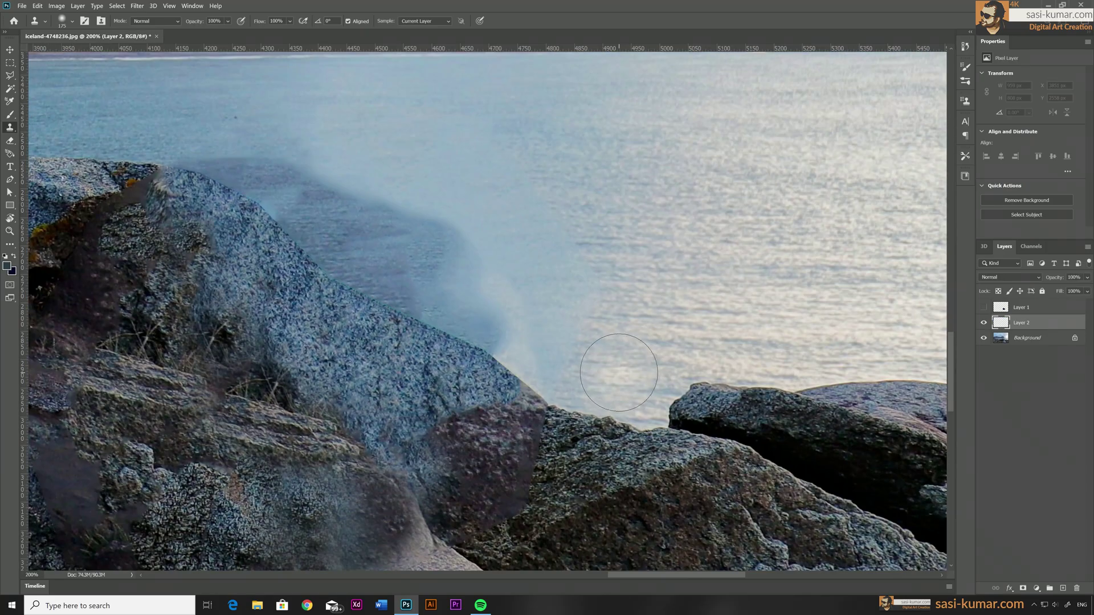
pyautogui.moveTo(618, 373)
pyautogui.mouseDown()
pyautogui.moveTo(523, 364)
pyautogui.moveTo(497, 314)
pyautogui.moveTo(457, 309)
pyautogui.moveTo(232, 164)
pyautogui.mouseUp()
pyautogui.moveTo(386, 213)
pyautogui.mouseDown()
pyautogui.moveTo(516, 225)
pyautogui.moveTo(475, 234)
pyautogui.moveTo(600, 286)
pyautogui.moveTo(680, 261)
pyautogui.moveTo(642, 242)
pyautogui.moveTo(617, 199)
pyautogui.moveTo(541, 180)
pyautogui.moveTo(675, 146)
pyautogui.moveTo(696, 208)
pyautogui.mouseUp()
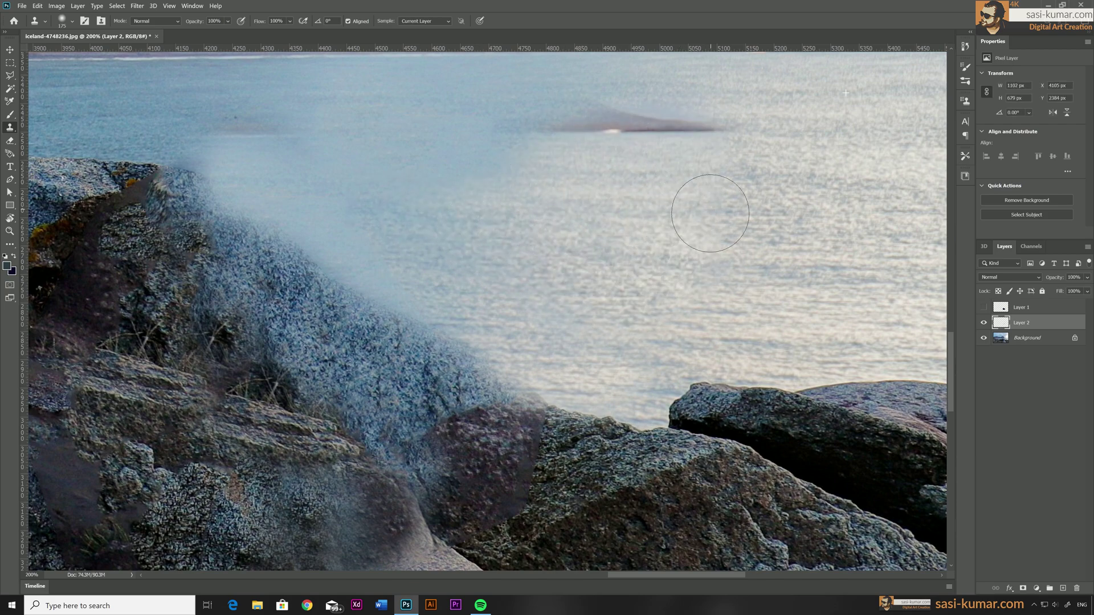
# Clone clean water over the stray dark island smudges in the sea behind the rocks.
pyautogui.scroll(2, 776, 240)
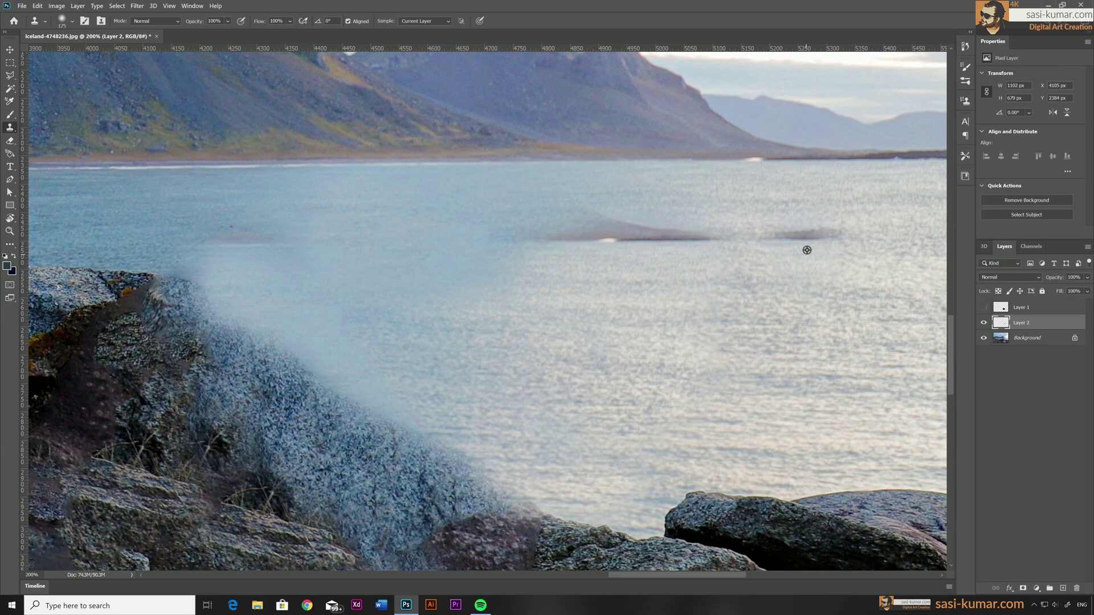
pyautogui.moveTo(691, 242)
pyautogui.mouseDown()
pyautogui.moveTo(540, 237)
pyautogui.moveTo(507, 284)
pyautogui.moveTo(727, 247)
pyautogui.moveTo(527, 207)
pyautogui.moveTo(730, 182)
pyautogui.mouseUp()
pyautogui.hotkey('ctrl', '-')
pyautogui.hotkey('ctrl', '-')
pyautogui.hotkey('ctrl', '-')
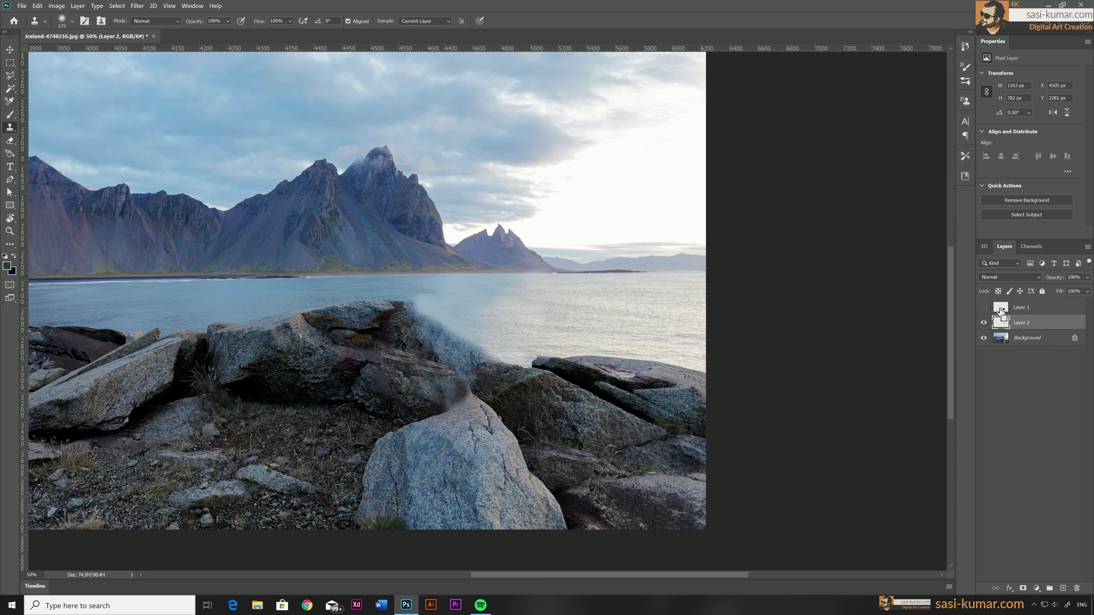
# Mask Layer 2 with the selection loaded from Layer 1, and invert the mask to keep the cloned water off the rock.
pyautogui.keyDown('ctrl'); pyautogui.click(1001, 309); pyautogui.keyUp('ctrl')
pyautogui.click(1022, 587)
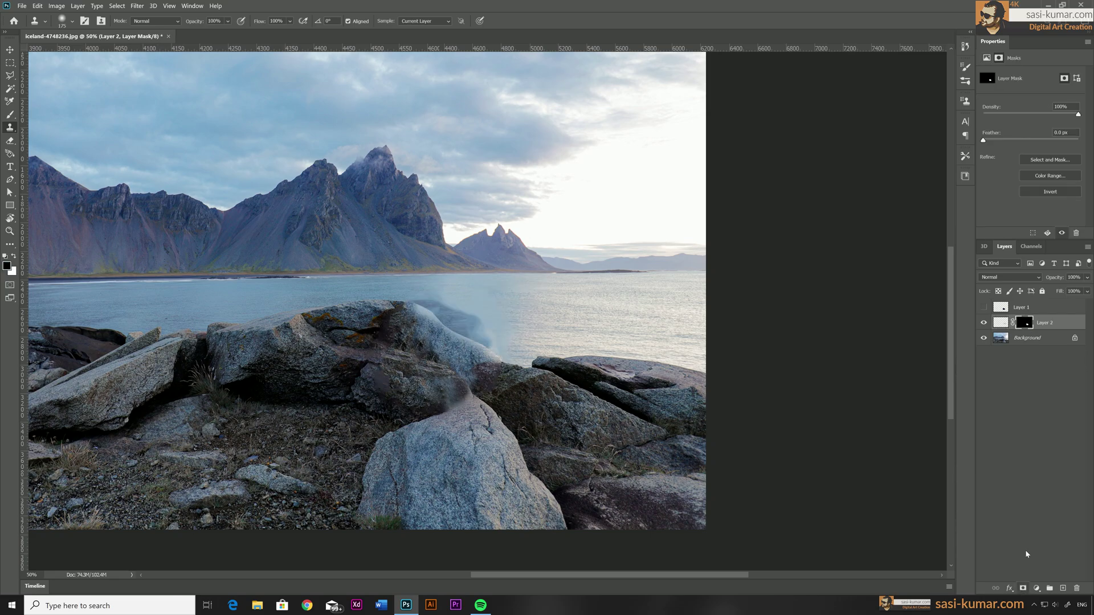
pyautogui.hotkey('ctrl', 'i')
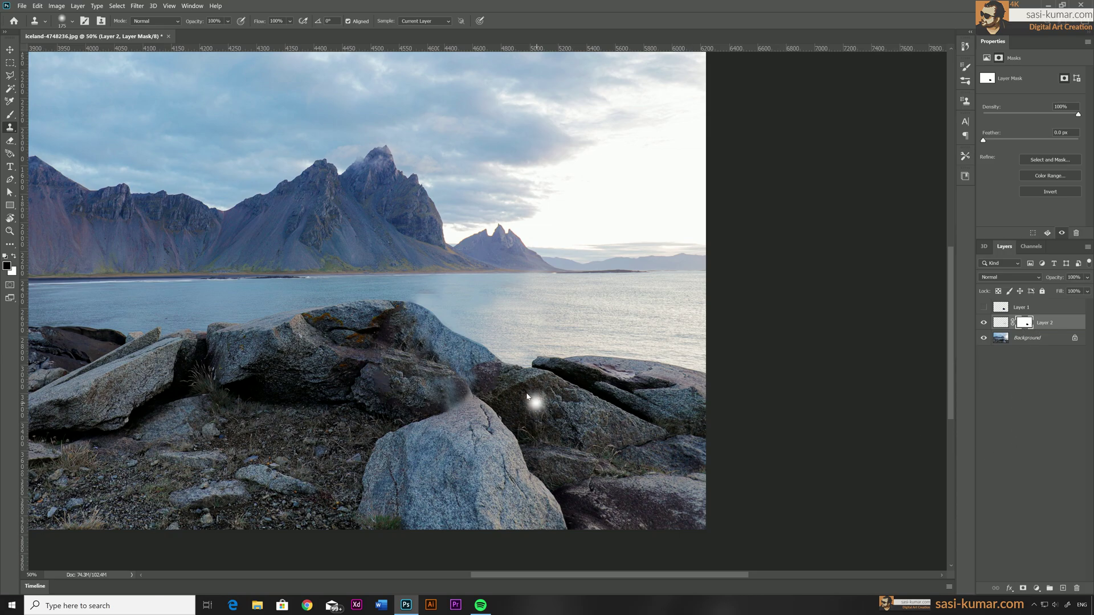
# Touch up Layer 2's mask with a white brush on the water just above the top of the rock.
pyautogui.press('b')
pyautogui.hotkey('ctrl', '1')
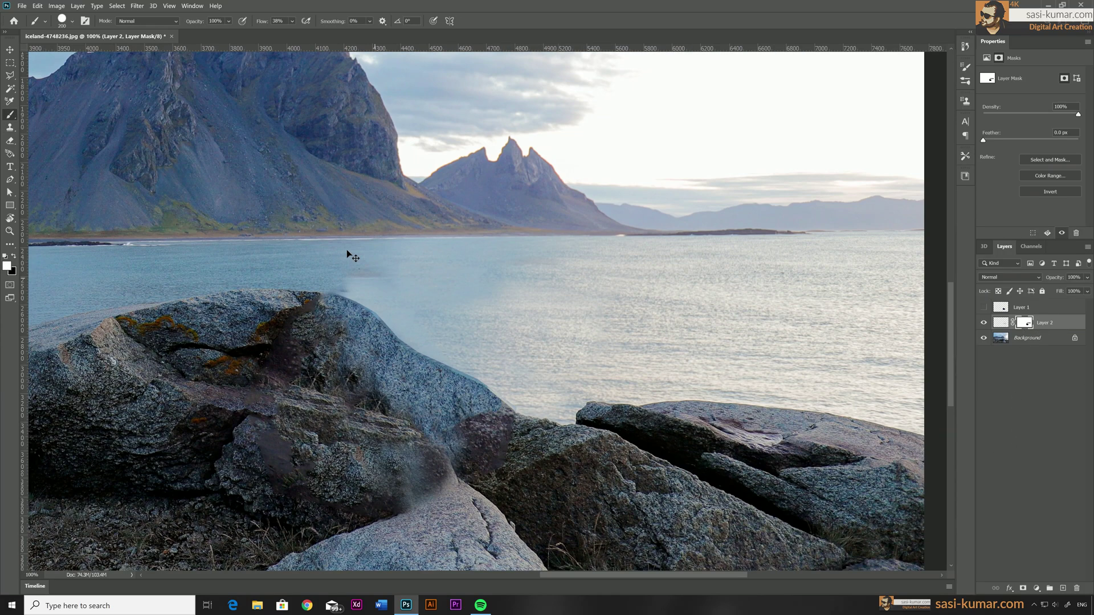
pyautogui.click(371, 283)
pyautogui.press('[')
pyautogui.press('[')
# Delete Layer 1 and convert Layer 2 and the Background together into one smart object.
pyautogui.click(1043, 311)
pyautogui.hotkey('ctrl', '-')
pyautogui.hotkey('ctrl', '-')
pyautogui.hotkey('ctrl', '-')
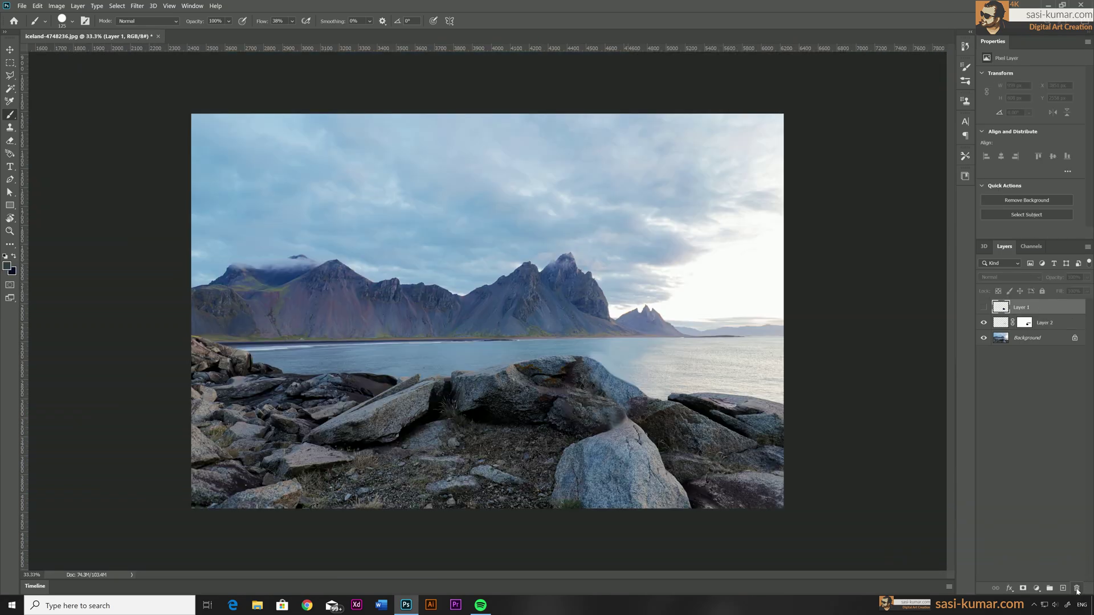
pyautogui.click(1077, 591)
pyautogui.click(519, 228)
pyautogui.rightClick(1040, 308)
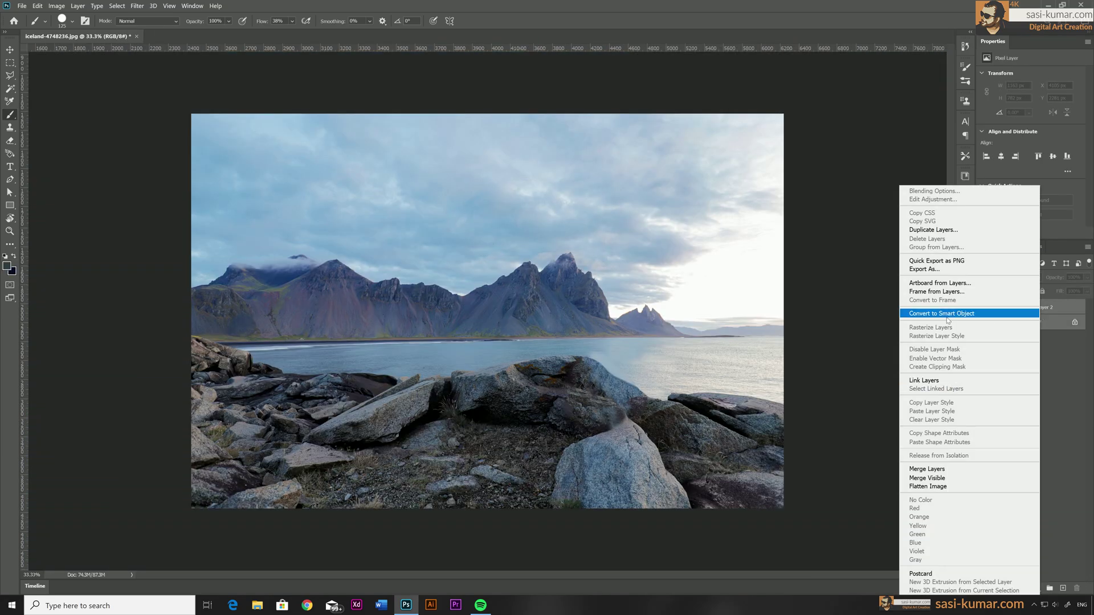
pyautogui.click(948, 319)
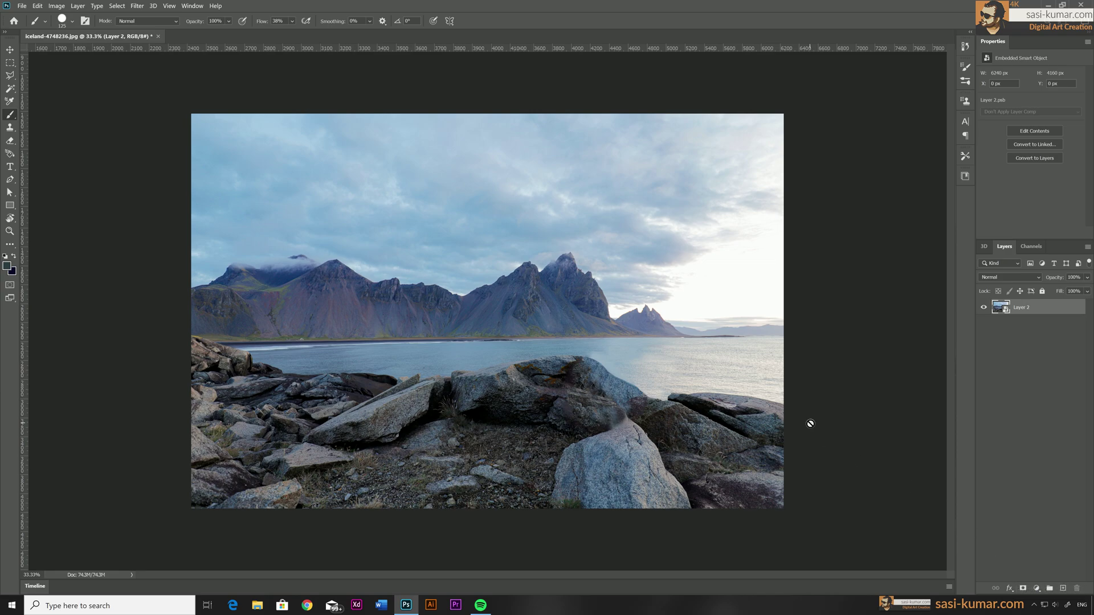
# Add a Curves adjustment layer that darkens the shadows at input 82, output 64, and raises the highlights.
pyautogui.click(1036, 588)
pyautogui.click(1025, 469)
pyautogui.moveTo(1025, 151); pyautogui.dragTo(1025, 153)
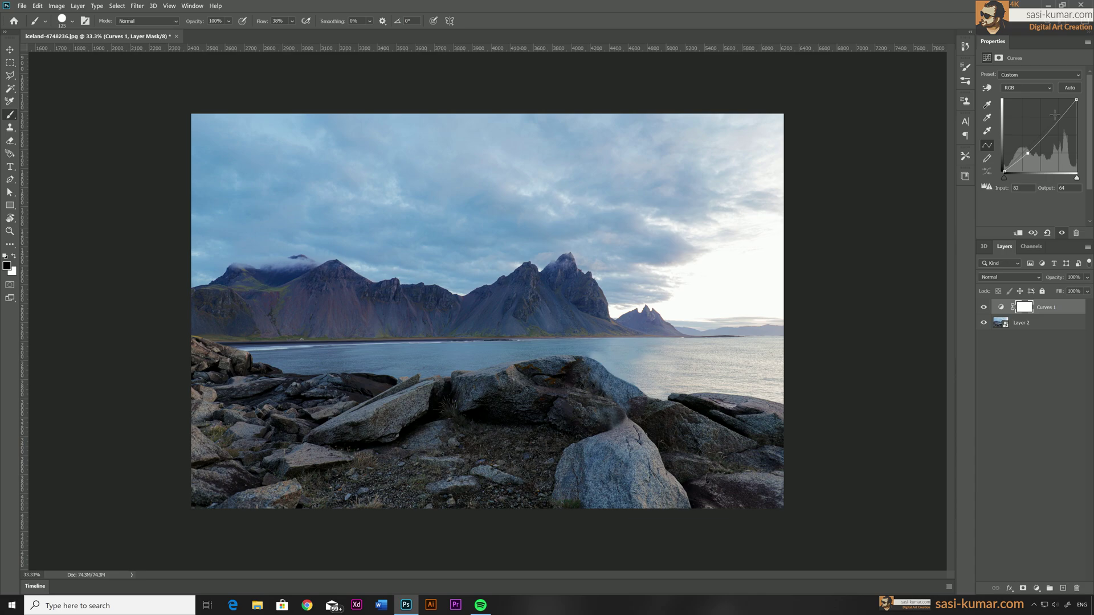
pyautogui.click(1055, 115)
# Rasterize the Layer 2 smart object for use with the Clone Stamp.
pyautogui.click(1042, 323)
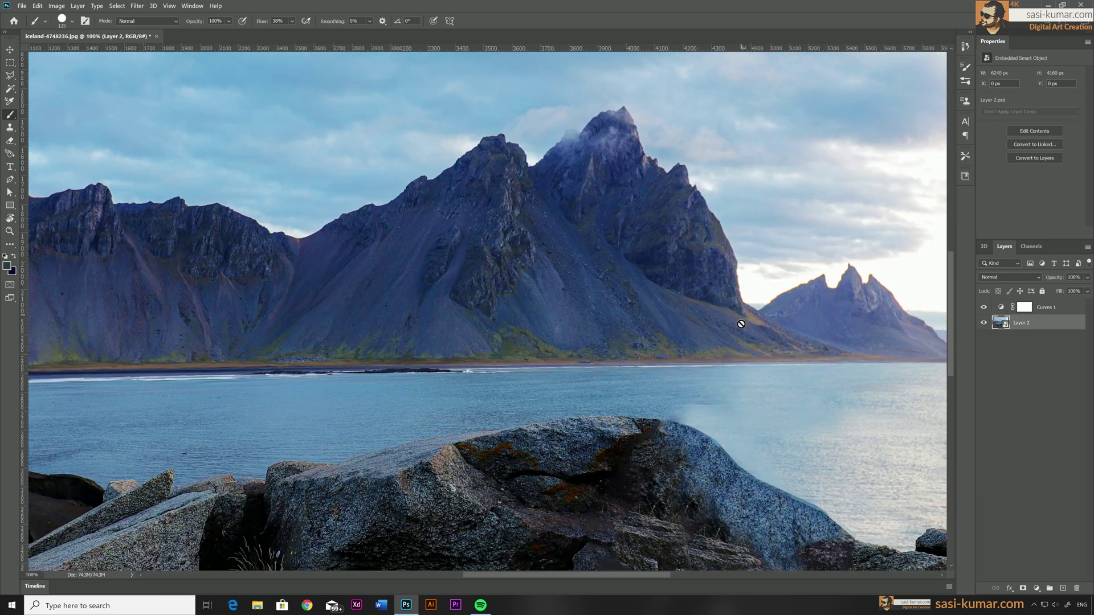
pyautogui.keyDown('alt'); pyautogui.click(734, 360); pyautogui.keyUp('alt')
pyautogui.press('Return')
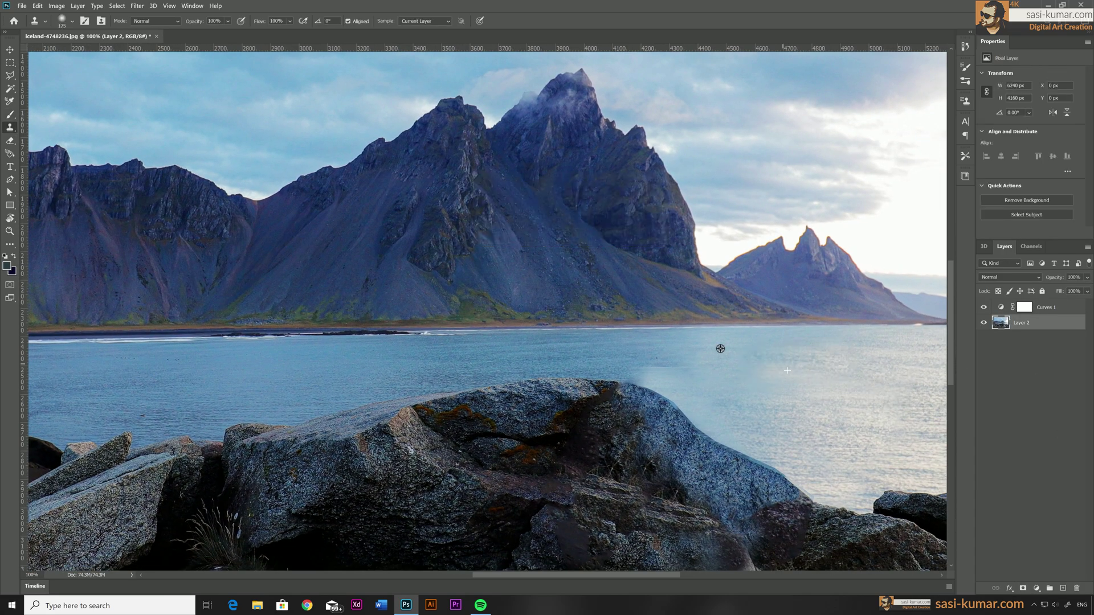
# Clone blue sea texture over the pale blurry water above the rock to even out the transition to the bright sea.
pyautogui.moveTo(720, 348); pyautogui.dragTo(658, 354)
pyautogui.moveTo(823, 343); pyautogui.dragTo(912, 339)
pyautogui.moveTo(792, 385); pyautogui.dragTo(728, 369)
pyautogui.click(642, 353)
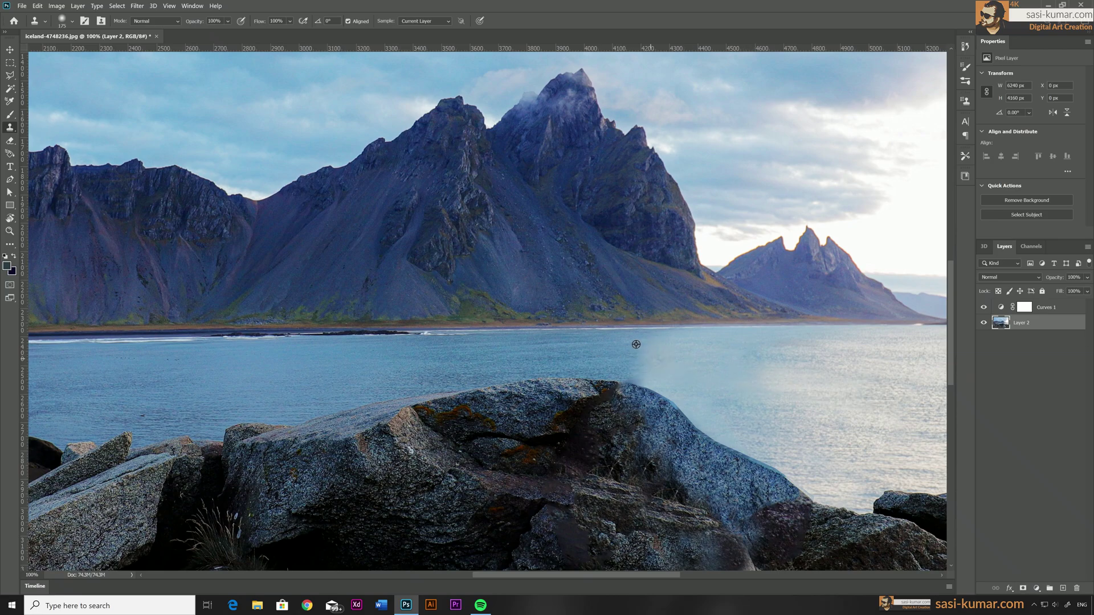
pyautogui.moveTo(636, 345)
pyautogui.mouseDown()
pyautogui.moveTo(916, 403)
pyautogui.moveTo(923, 430)
pyautogui.mouseUp()
pyautogui.keyDown('alt'); pyautogui.click(512, 322); pyautogui.keyUp('alt')
pyautogui.moveTo(579, 347)
pyautogui.mouseDown()
pyautogui.moveTo(733, 334)
pyautogui.moveTo(566, 350)
pyautogui.moveTo(825, 336)
pyautogui.moveTo(713, 342)
pyautogui.moveTo(803, 359)
pyautogui.mouseUp()
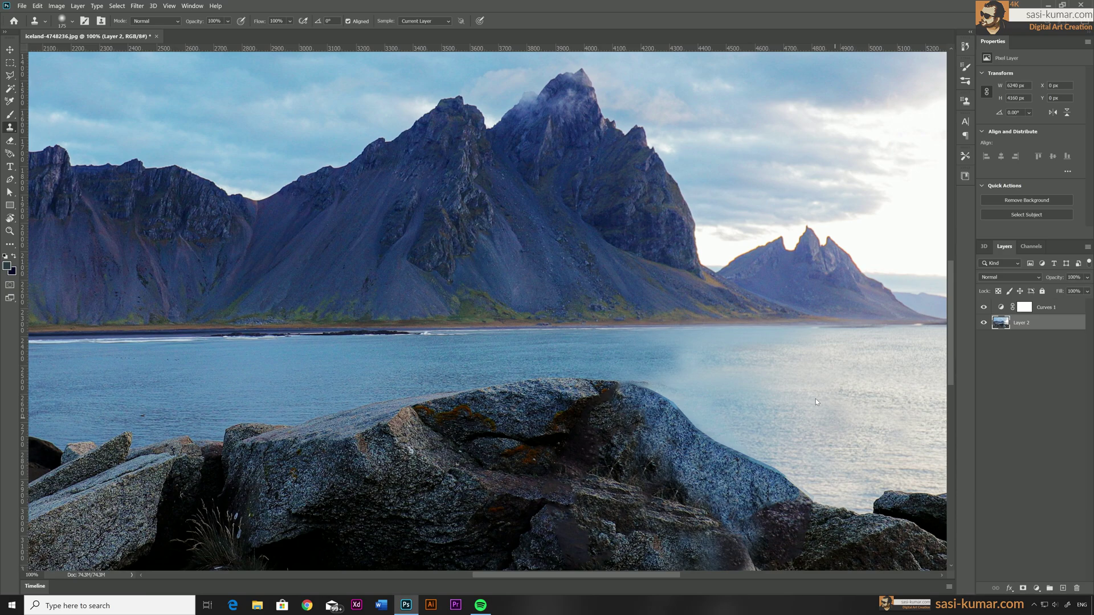
pyautogui.hotkey('ctrl', '-')
pyautogui.hotkey('ctrl', '-')
pyautogui.hotkey('ctrl', '-')
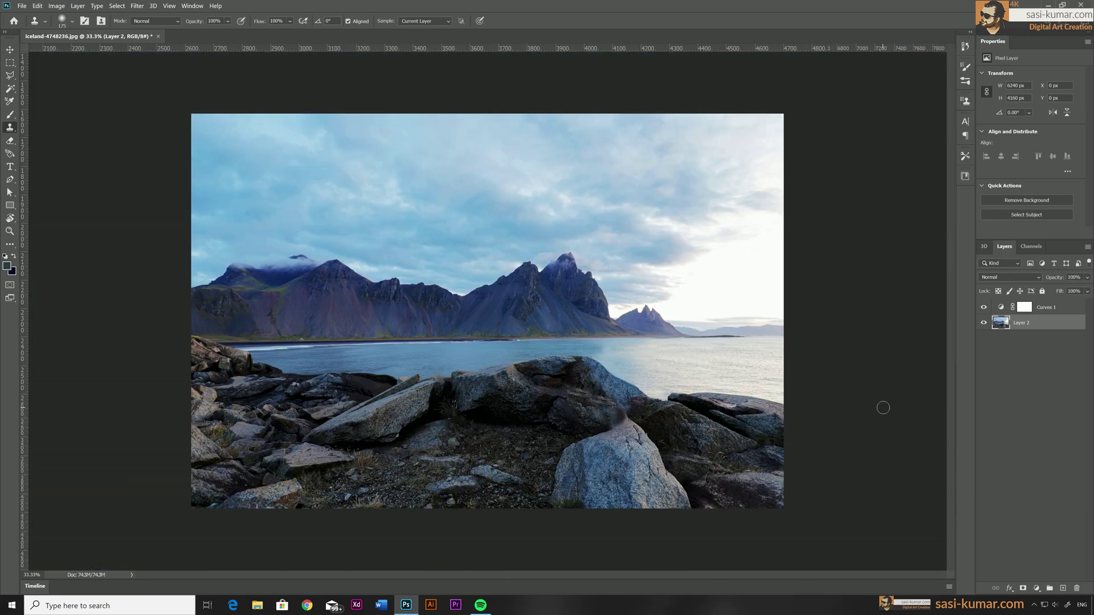